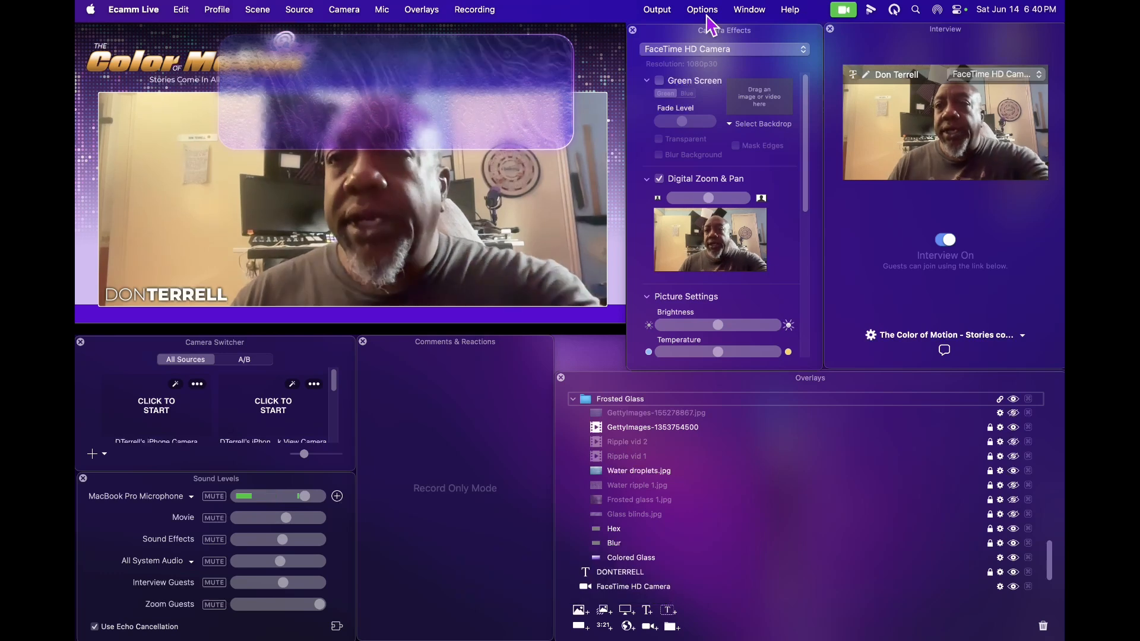
# - Turn the Pro Mouse pointer effects on and back off
pyautogui.click(893, 10)
pyautogui.click(928, 48)
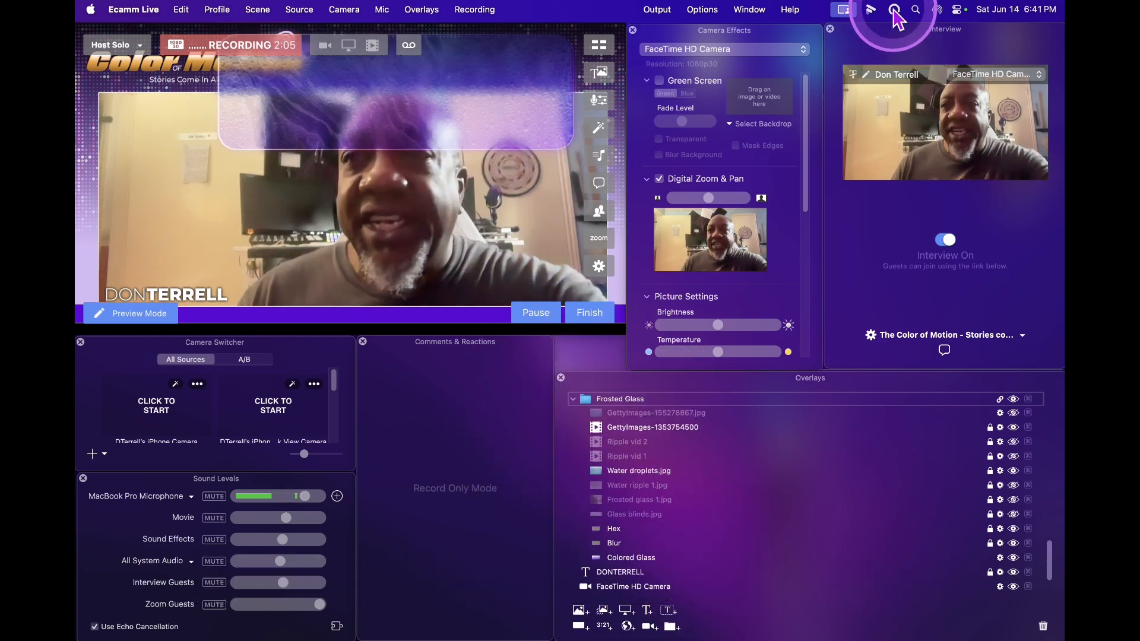
pyautogui.click(894, 11)
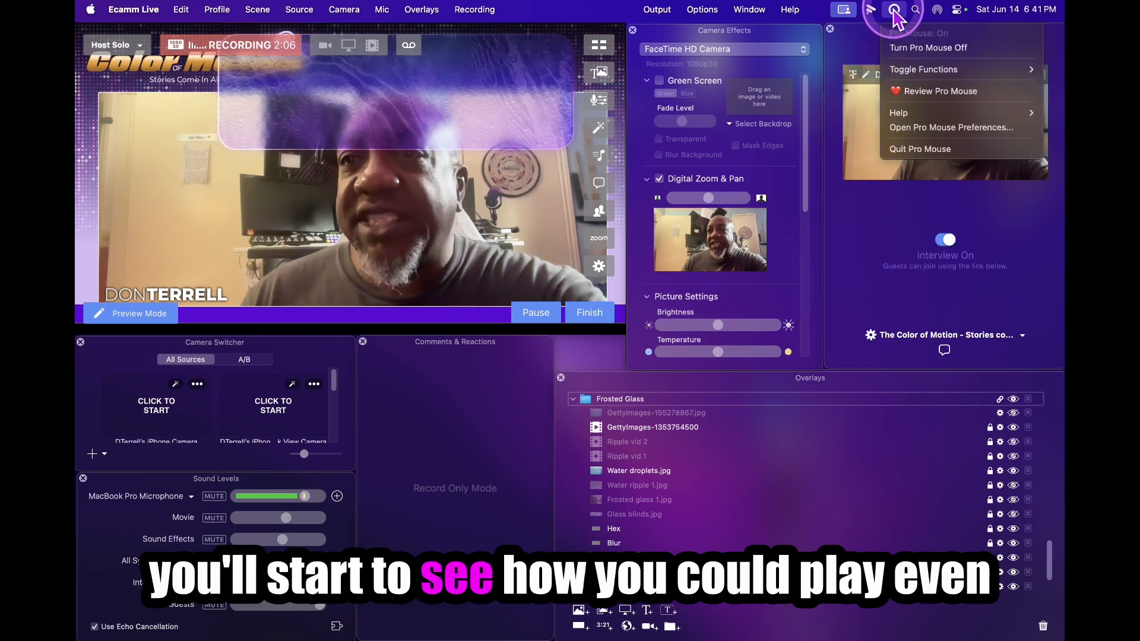
pyautogui.click(893, 50)
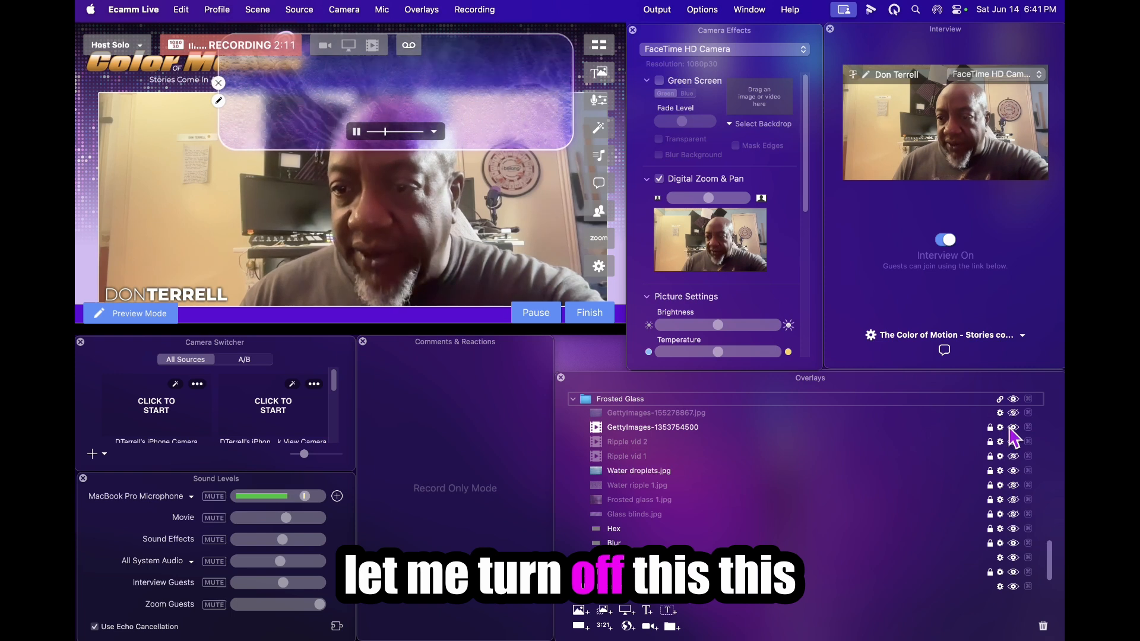
pyautogui.click(1014, 472)
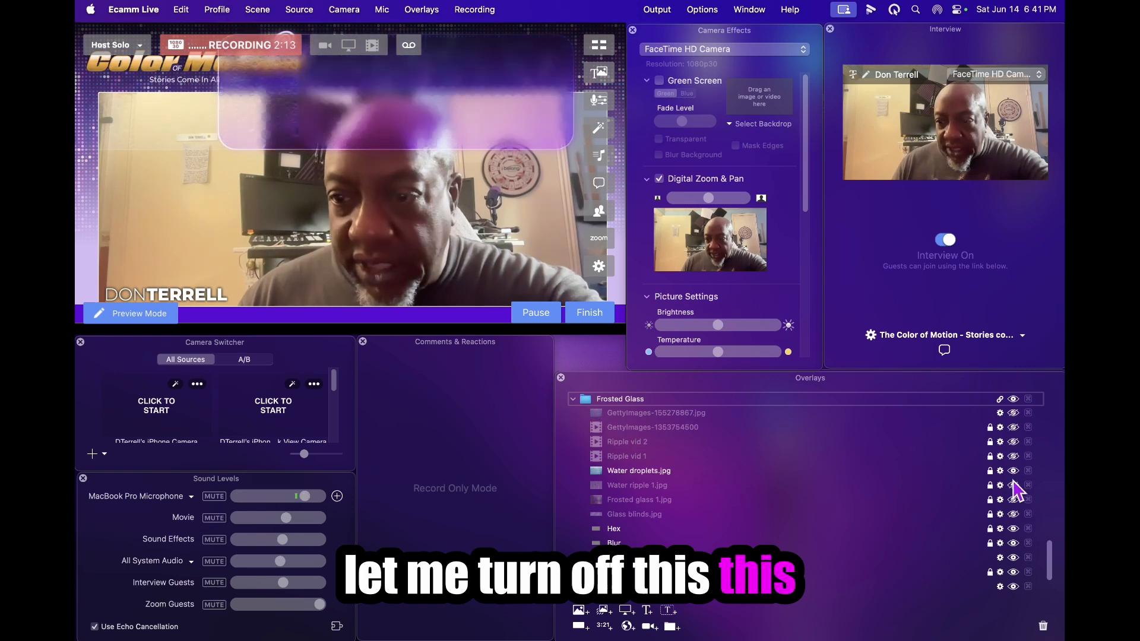
pyautogui.click(1014, 530)
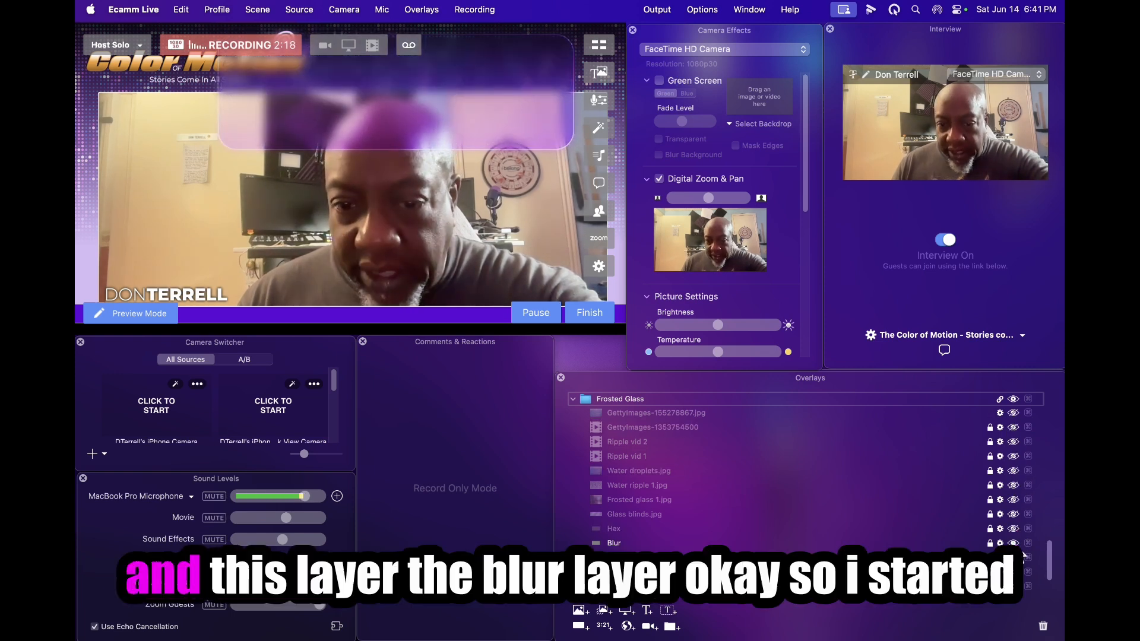
pyautogui.click(1014, 543)
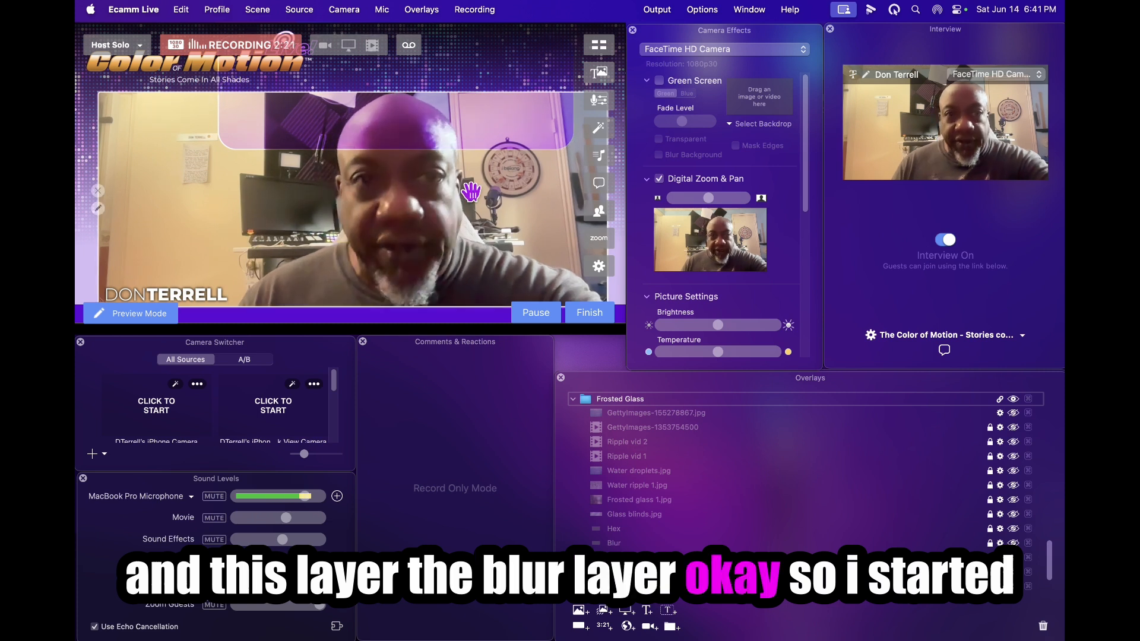
pyautogui.moveTo(456, 95); pyautogui.dragTo(367, 134)
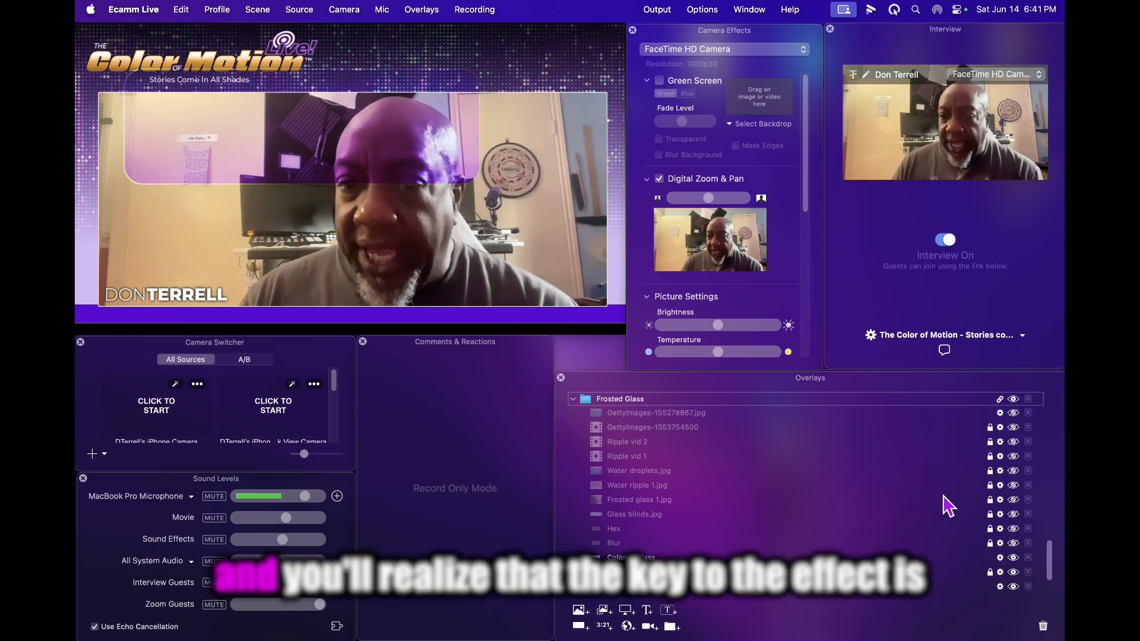
# - Open the Colored Glass overlay's settings and review the available fill types, keeping Gradient selected
pyautogui.click(1015, 572)
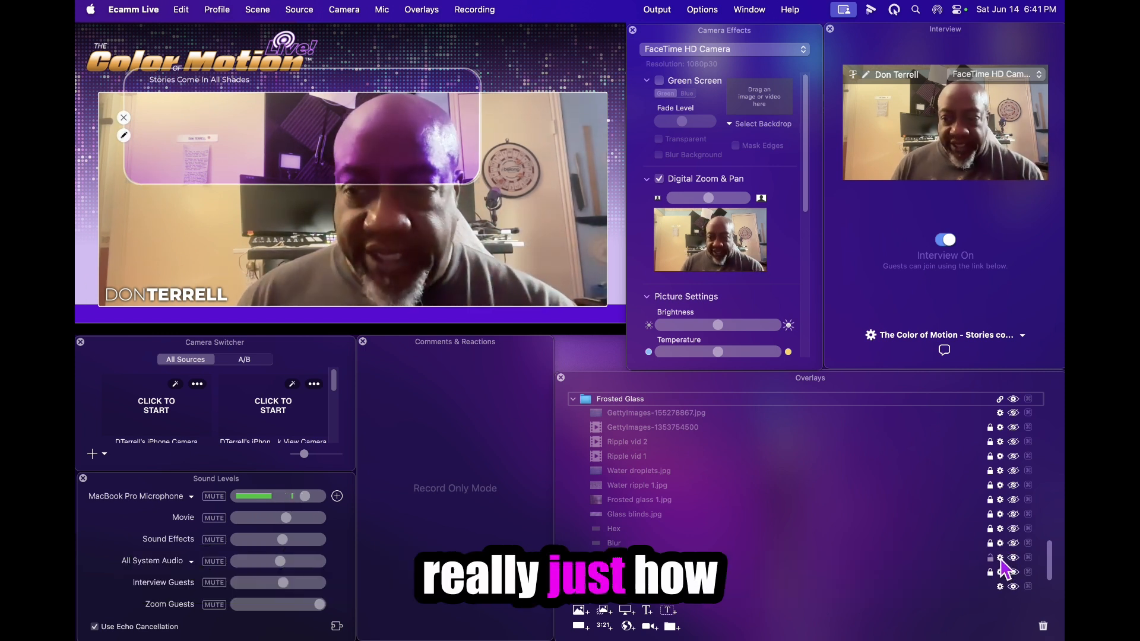
pyautogui.click(1000, 570)
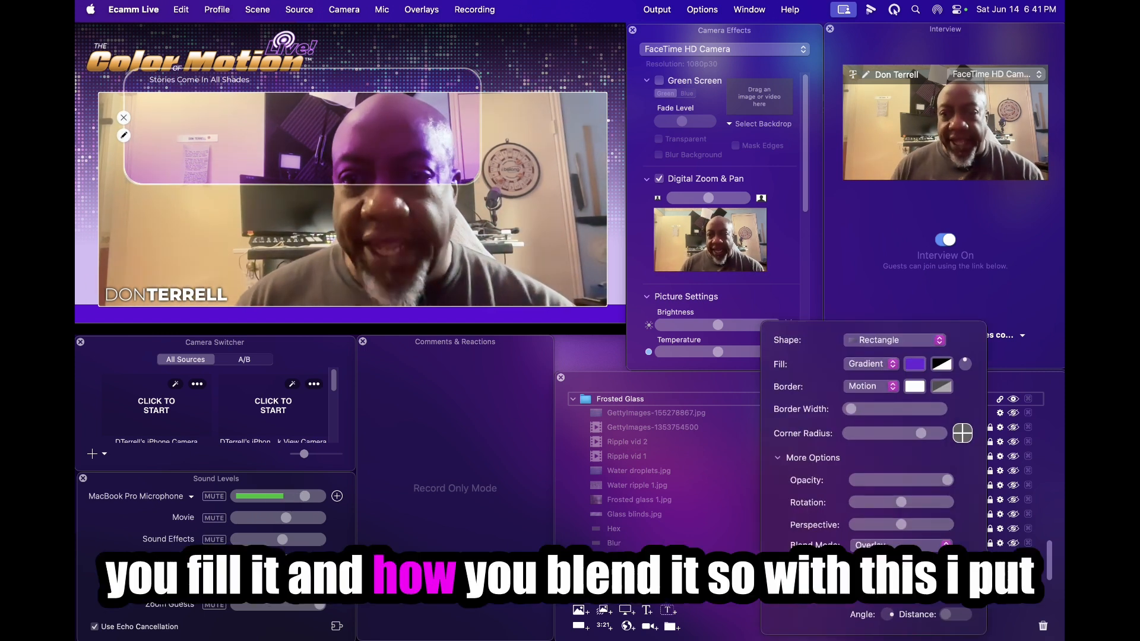
pyautogui.click(883, 368)
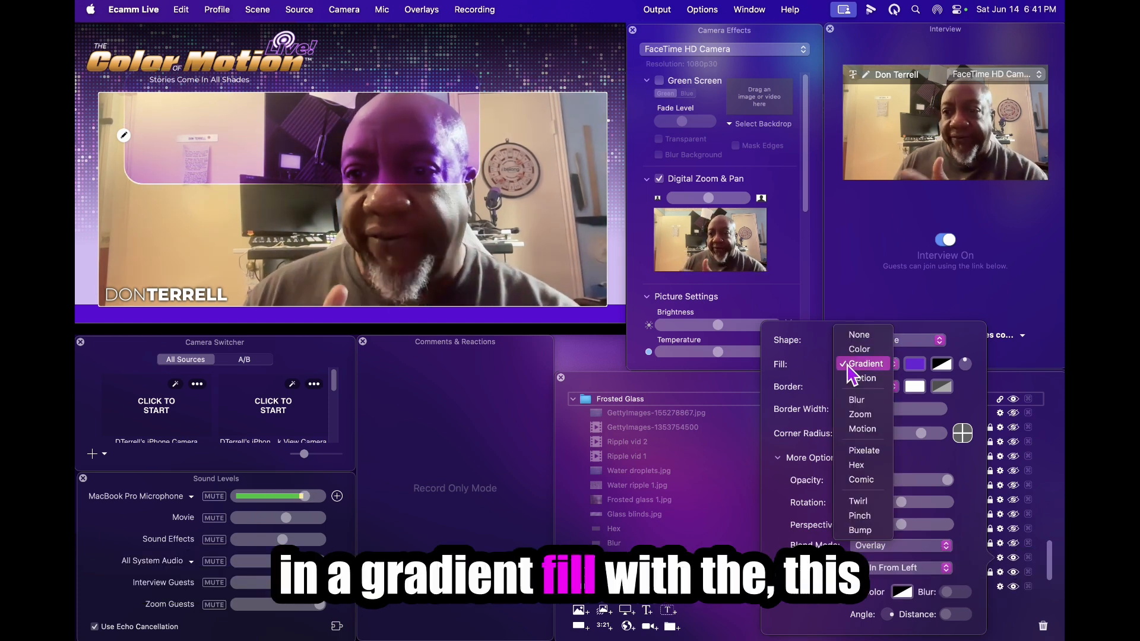
pyautogui.click(855, 365)
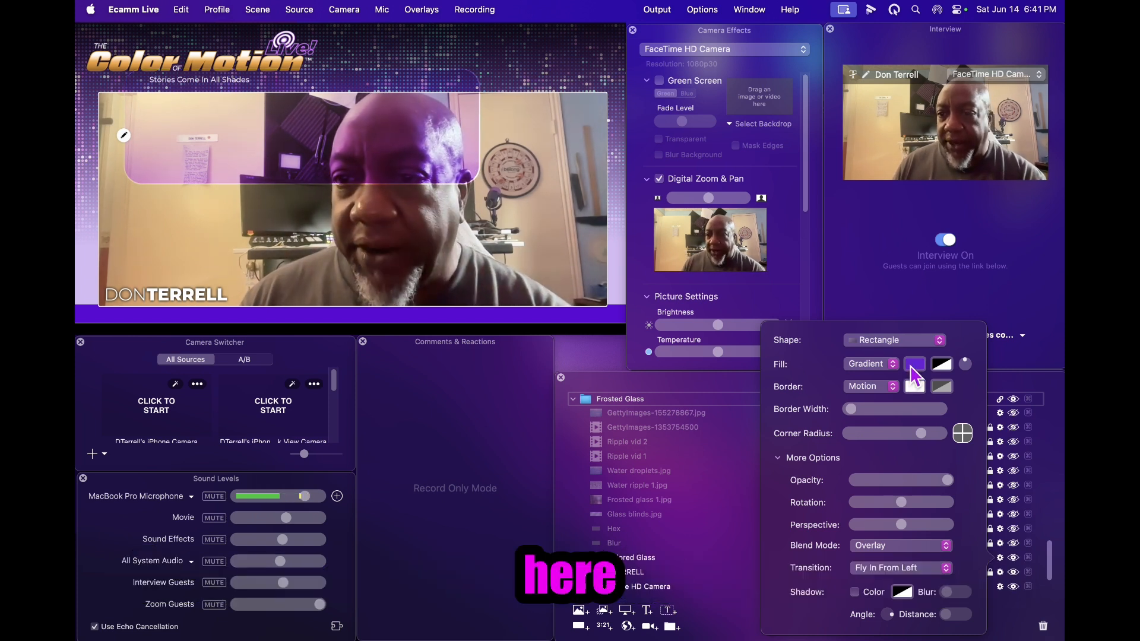
pyautogui.click(860, 364)
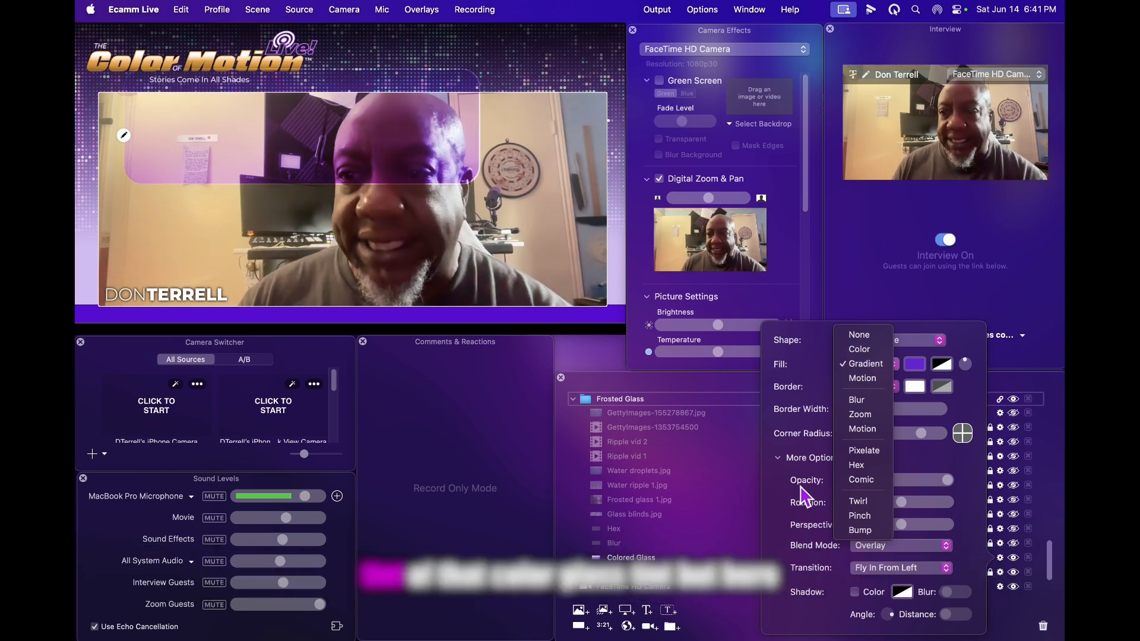
pyautogui.click(795, 364)
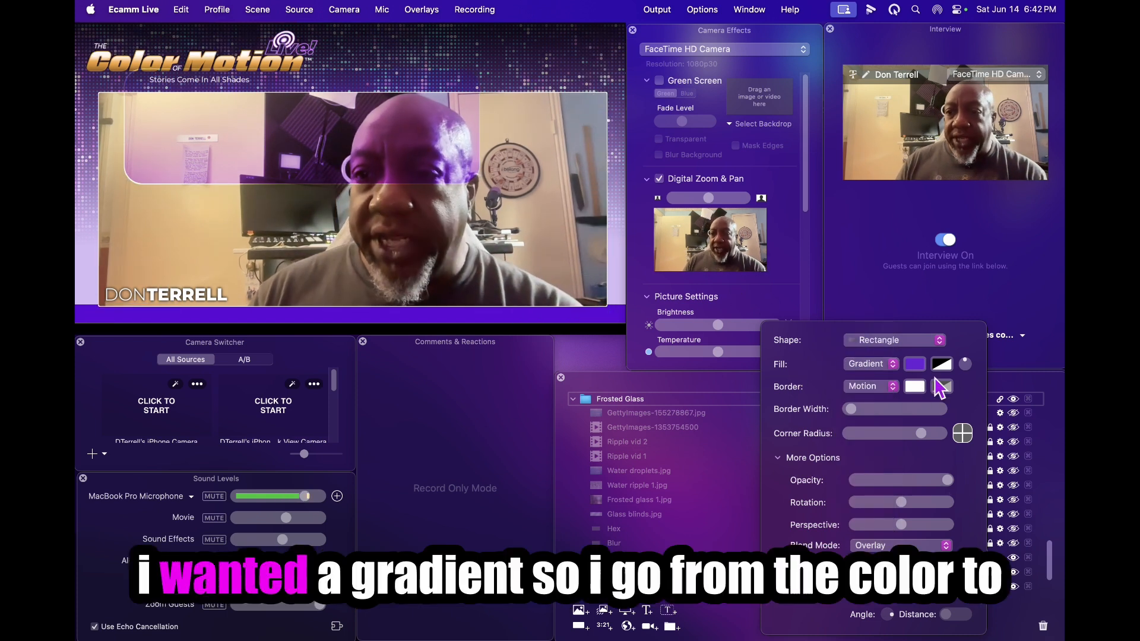
# - Move the colored glass panel lower over the camera image and examine the colors of its Motion border
pyautogui.moveTo(275, 123); pyautogui.dragTo(274, 197)
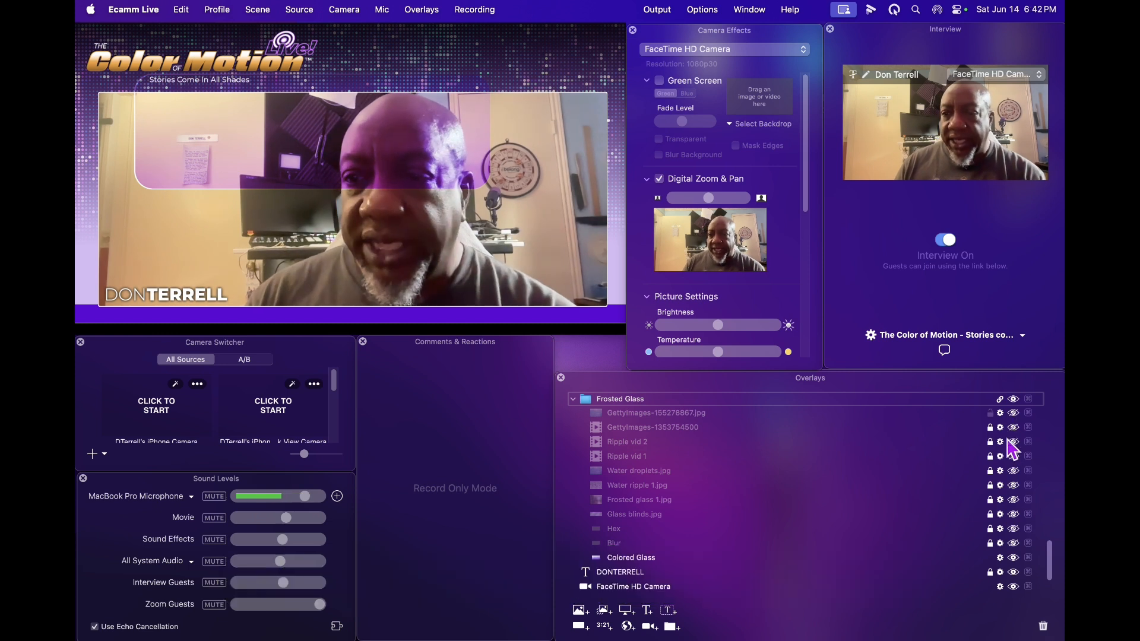
pyautogui.click(1000, 558)
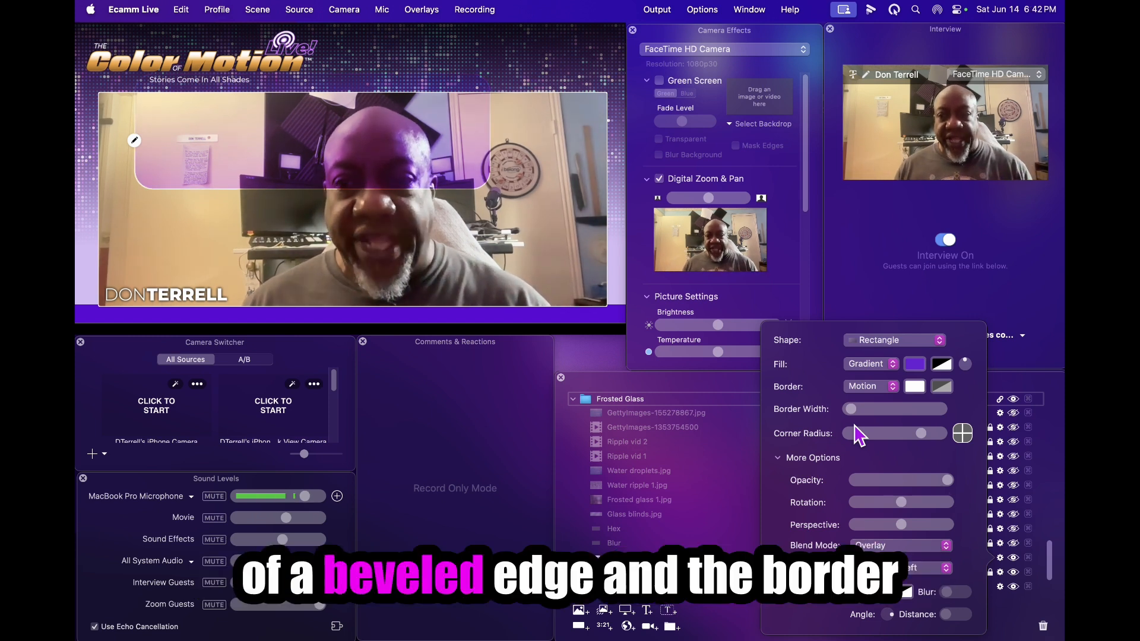
pyautogui.click(879, 390)
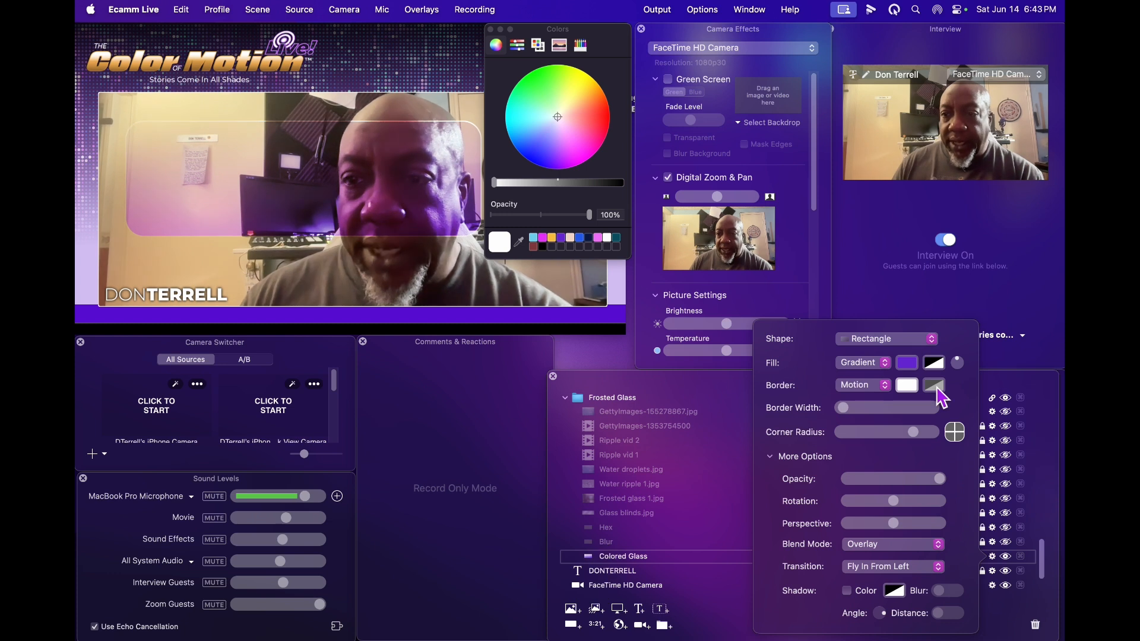
pyautogui.moveTo(494, 182); pyautogui.dragTo(554, 215)
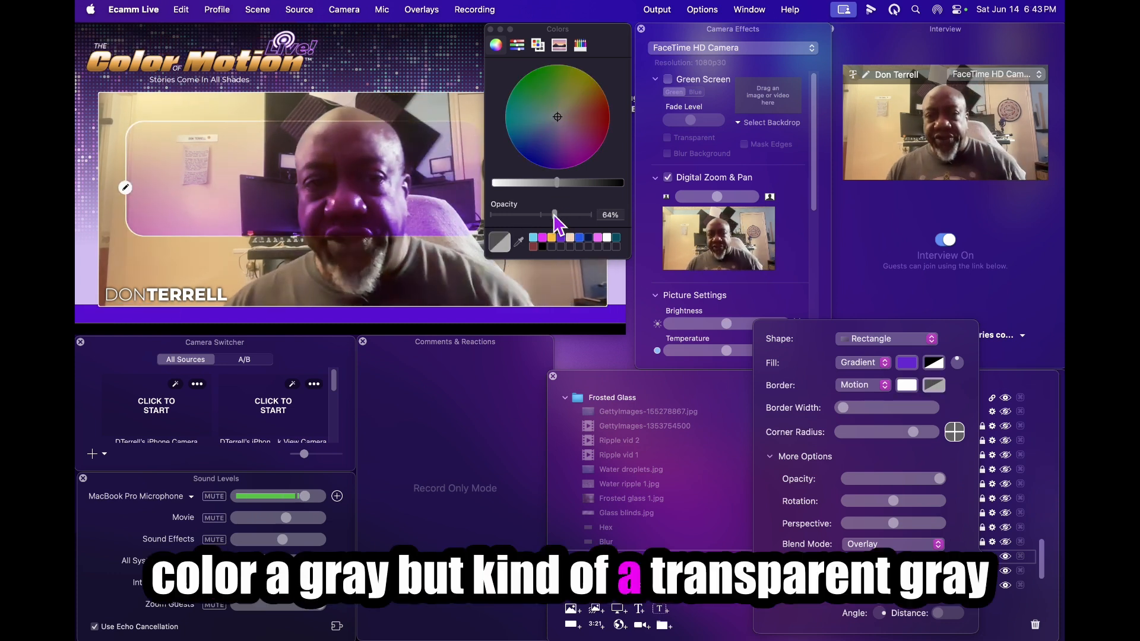
pyautogui.click(491, 29)
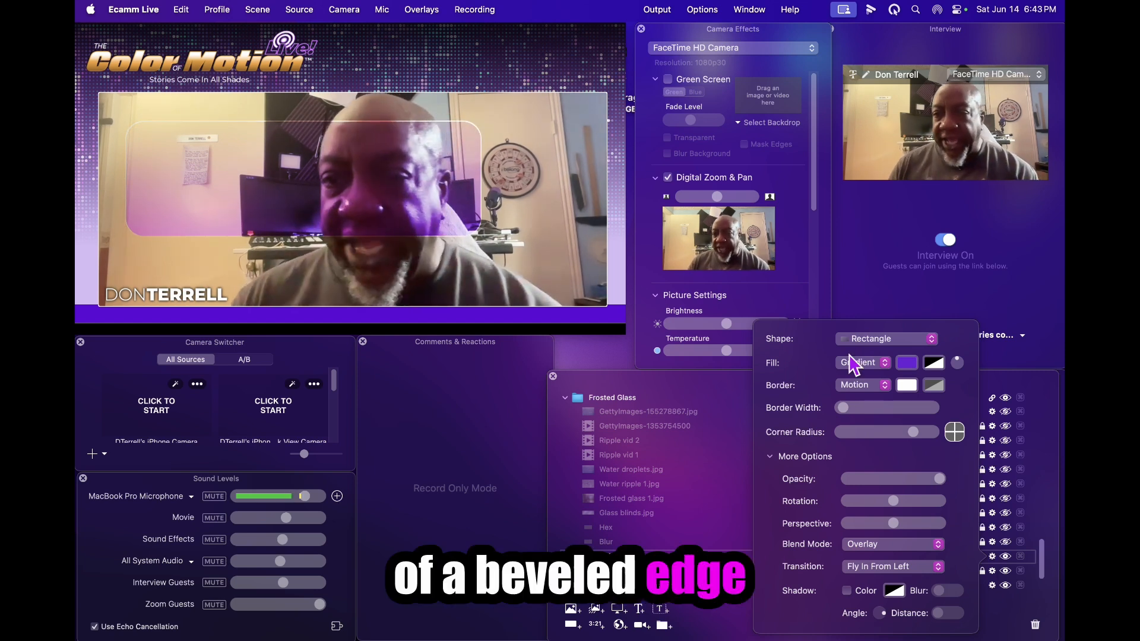
# - Examine the Blur overlay's settings and its list of fill types, keeping Blur selected
pyautogui.click(998, 561)
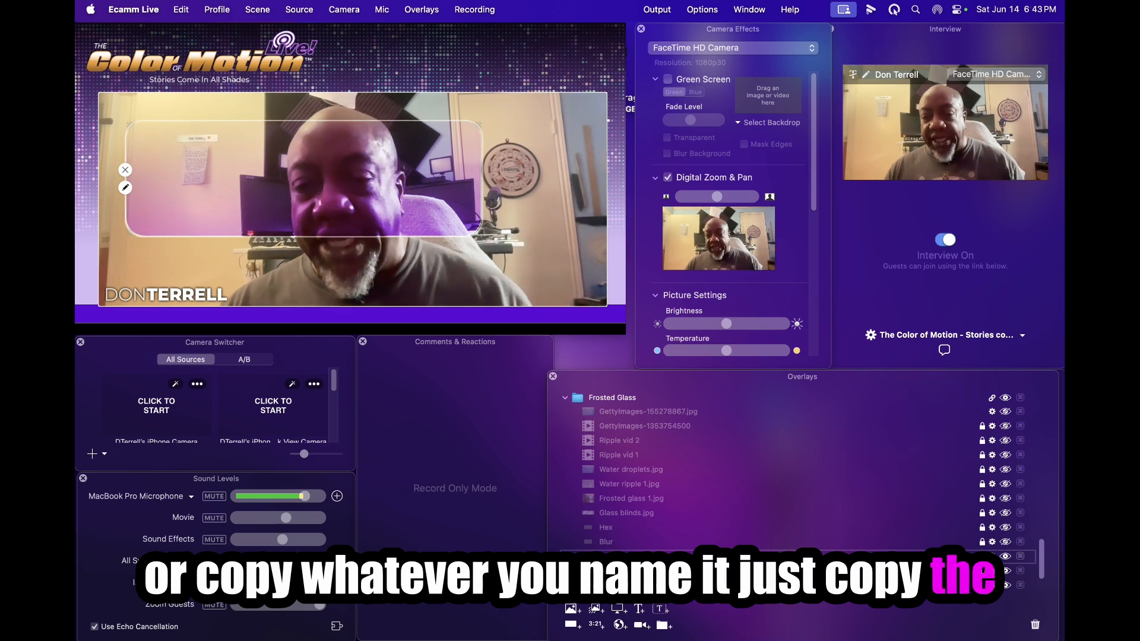
pyautogui.click(992, 541)
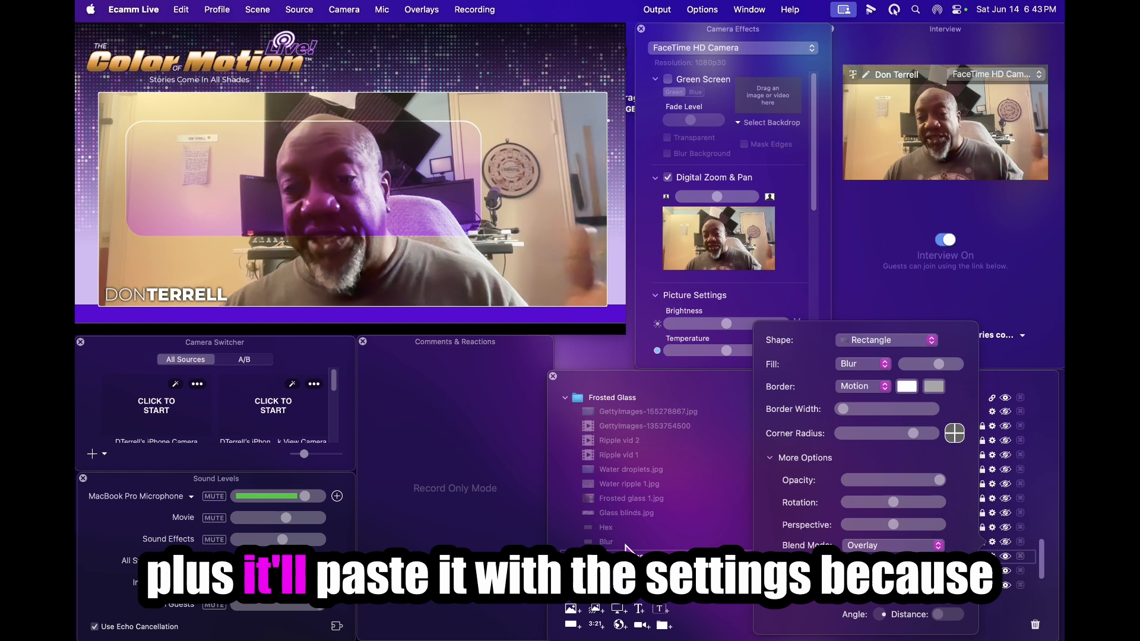
pyautogui.click(993, 542)
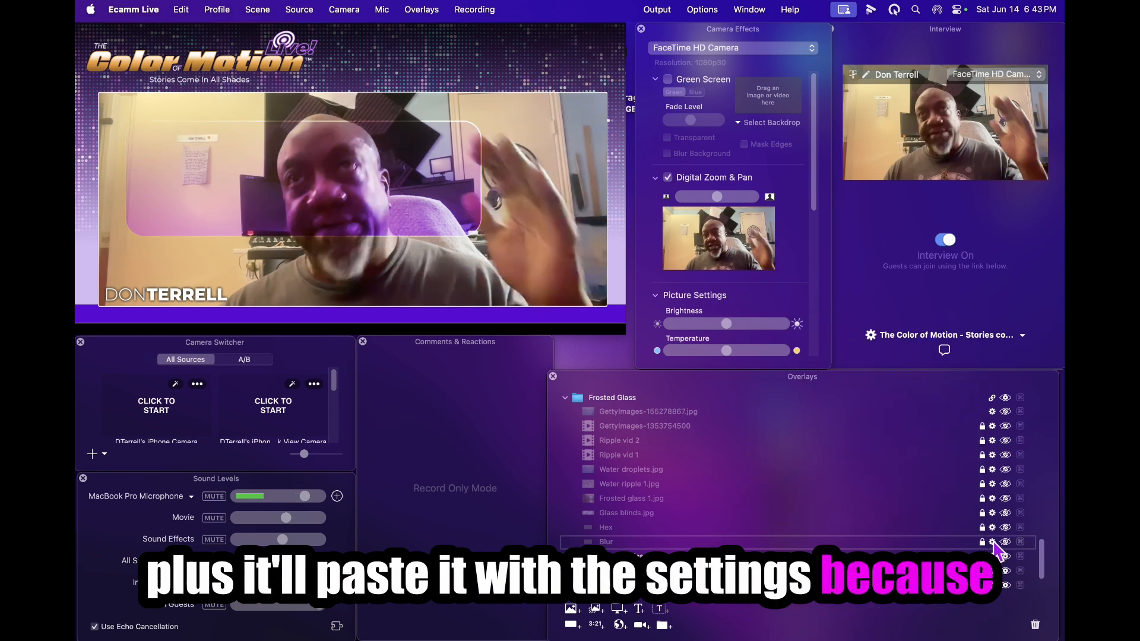
pyautogui.click(993, 542)
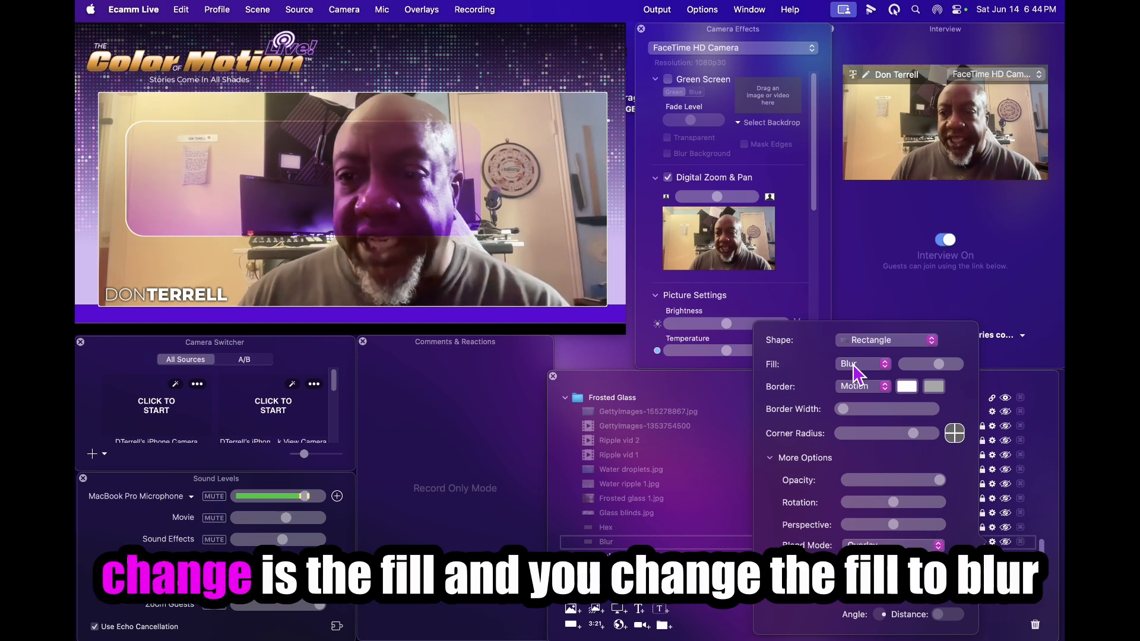
pyautogui.click(877, 365)
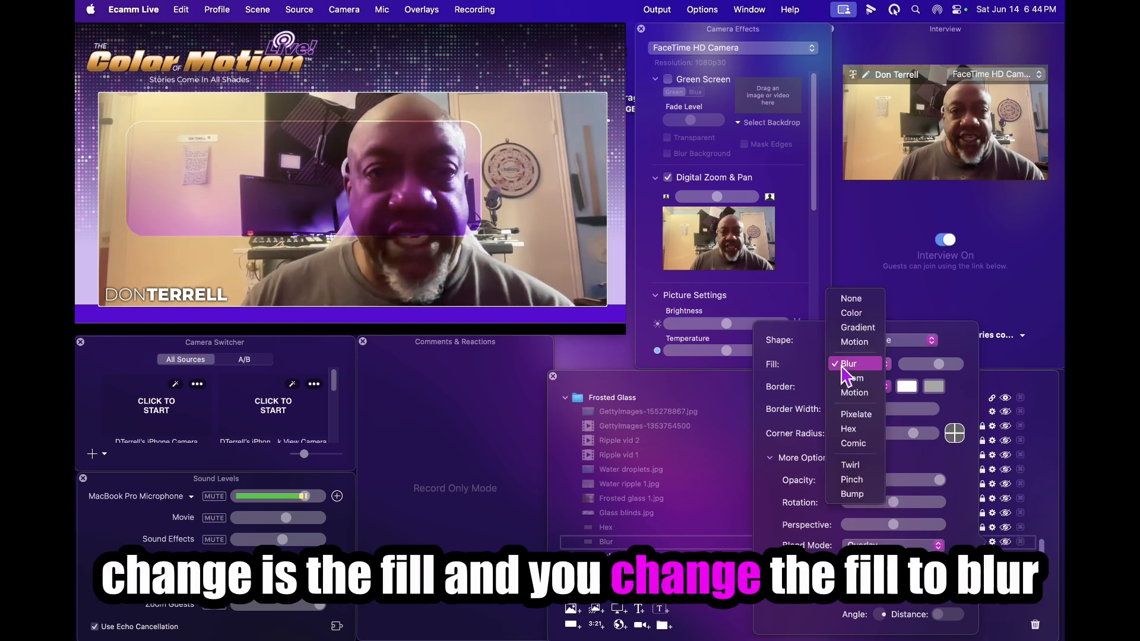
pyautogui.click(998, 541)
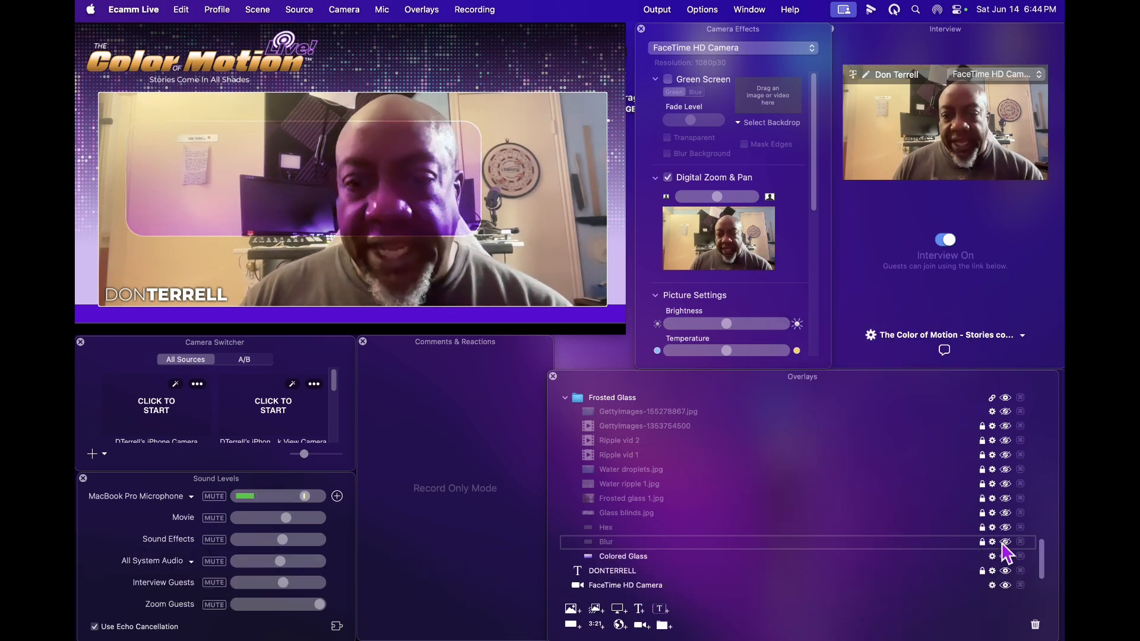
# - Show the Blur overlay, check its blur amount, and move the frosted panel up over the title logo
pyautogui.click(1006, 543)
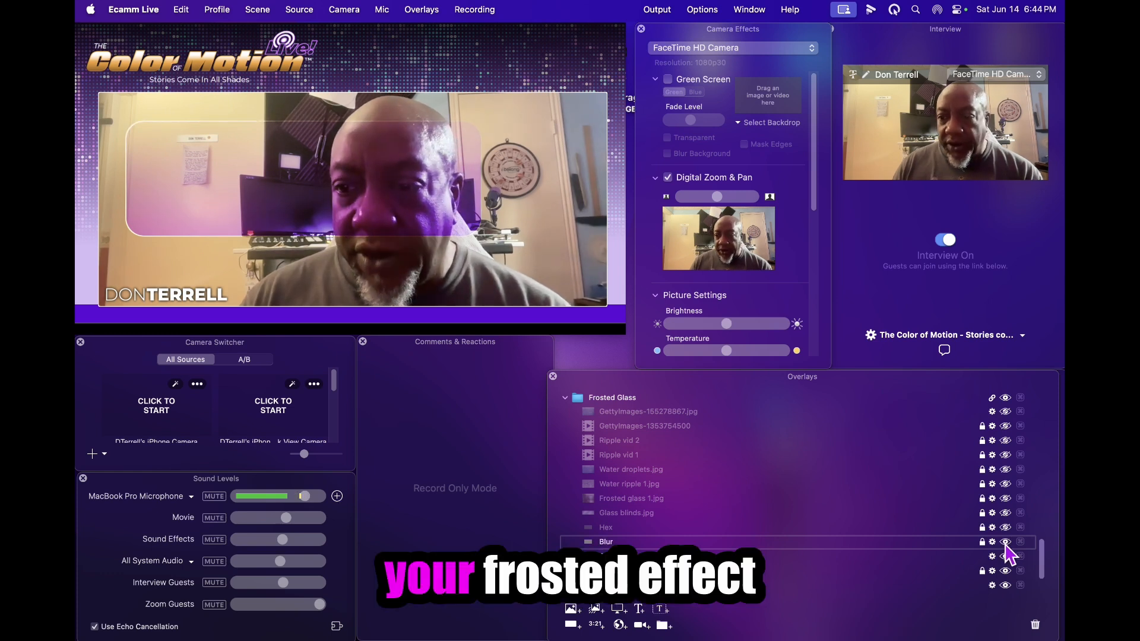
pyautogui.moveTo(370, 196); pyautogui.dragTo(398, 192)
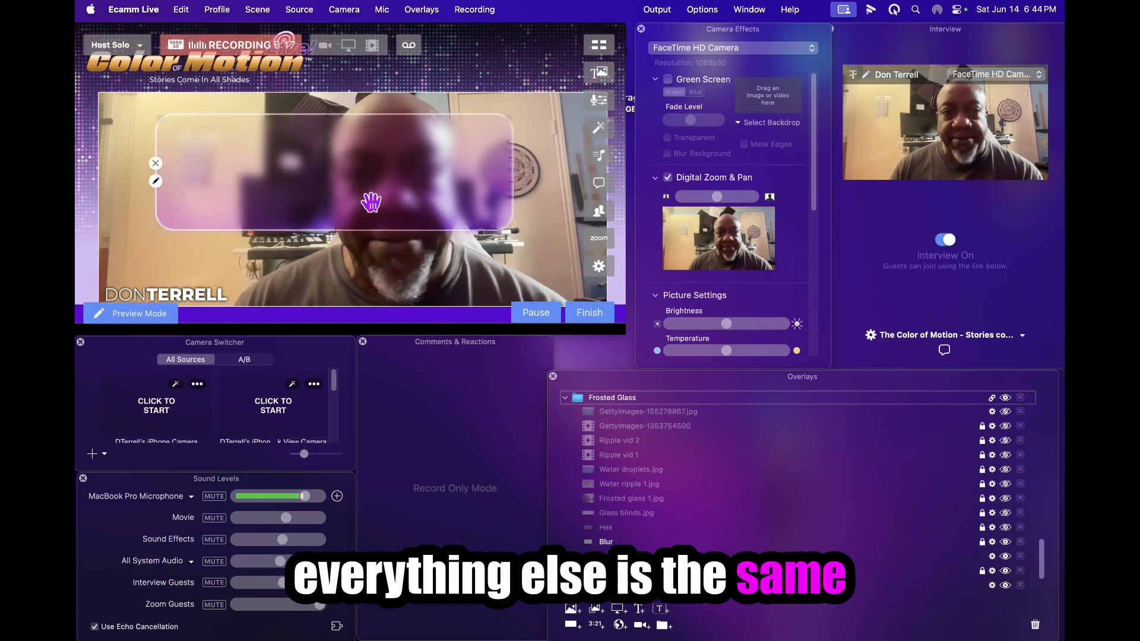
pyautogui.click(992, 542)
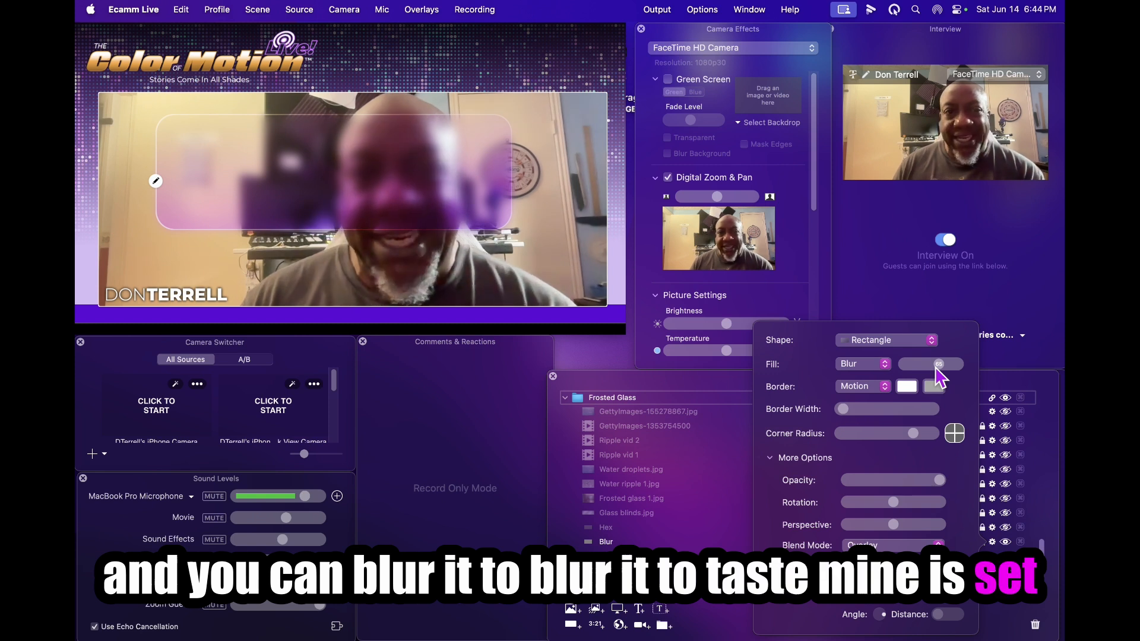
pyautogui.moveTo(406, 202); pyautogui.dragTo(383, 113)
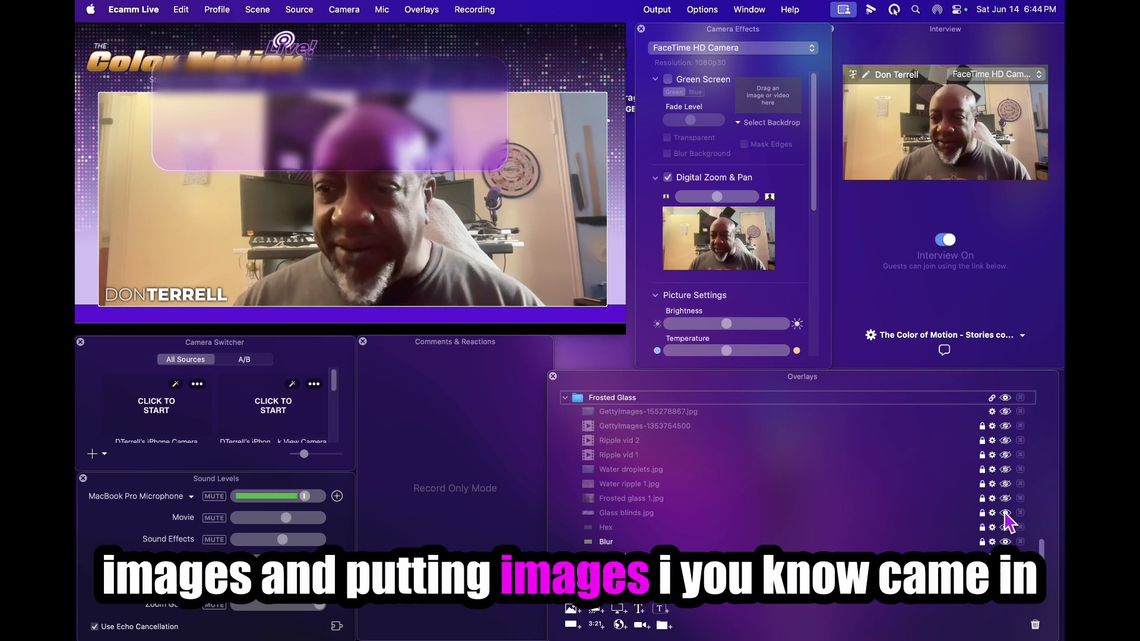
# - Show the Glass blinds.jpg overlay with its opacity lowered to about a third, and move the panel up over the title logo
pyautogui.click(1005, 513)
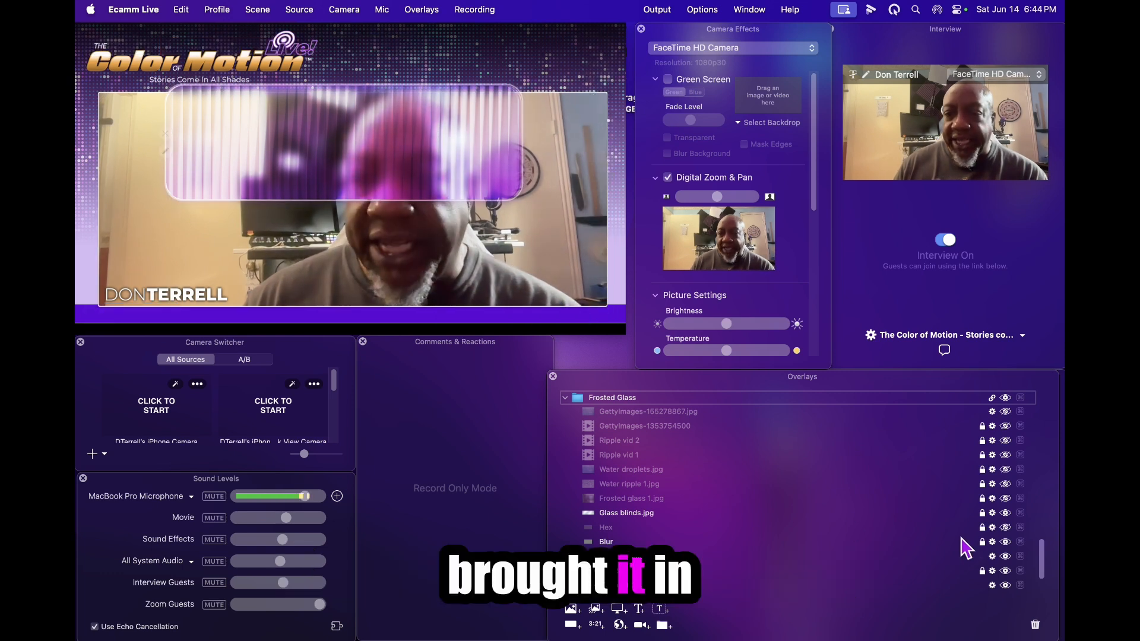
pyautogui.click(992, 513)
pyautogui.moveTo(913, 480); pyautogui.dragTo(879, 486)
pyautogui.moveTo(364, 171); pyautogui.dragTo(376, 134)
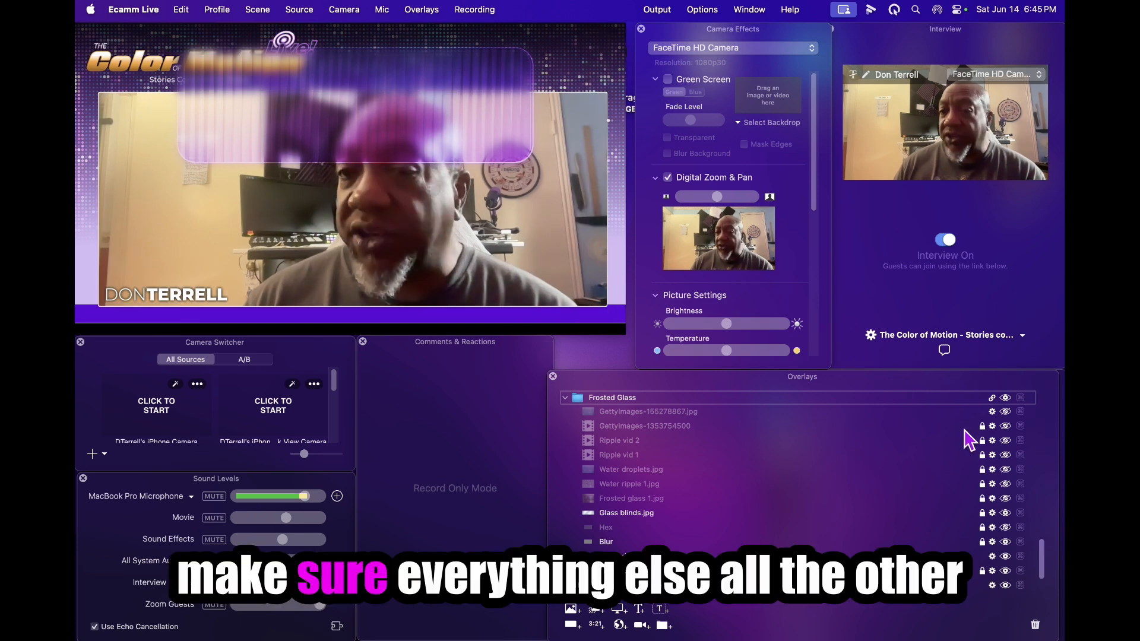
# - Check the blend mode of the Glass blinds.jpg overlay and nudge the glass panel slightly to the left
pyautogui.click(992, 513)
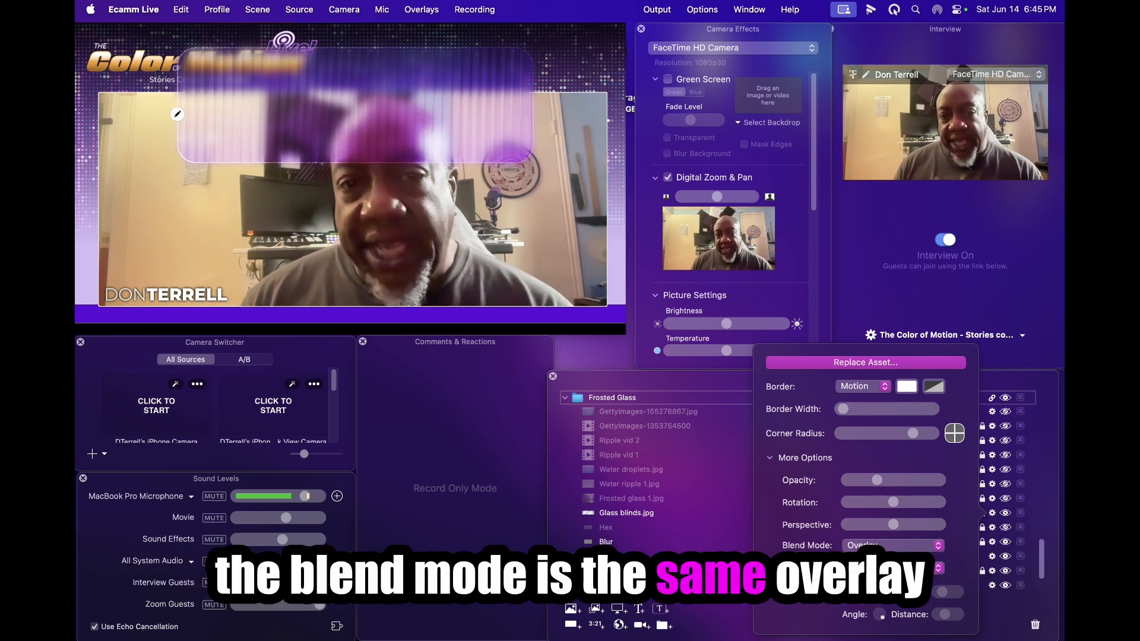
pyautogui.click(1044, 446)
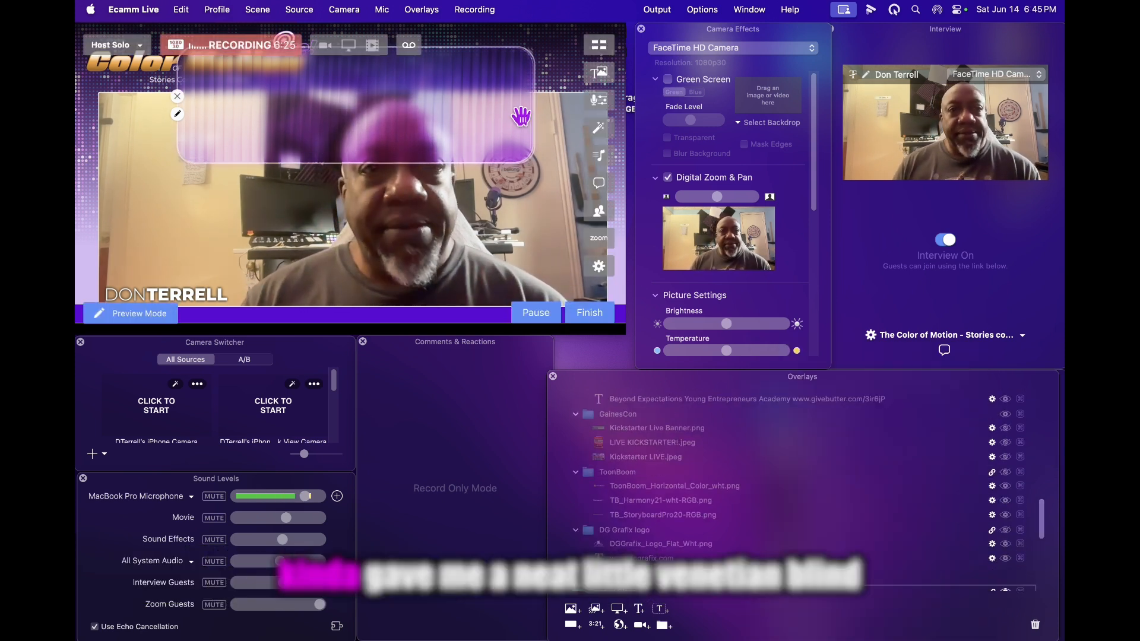
pyautogui.moveTo(426, 152)
pyautogui.mouseDown()
pyautogui.moveTo(432, 139)
pyautogui.moveTo(420, 150)
pyautogui.mouseUp()
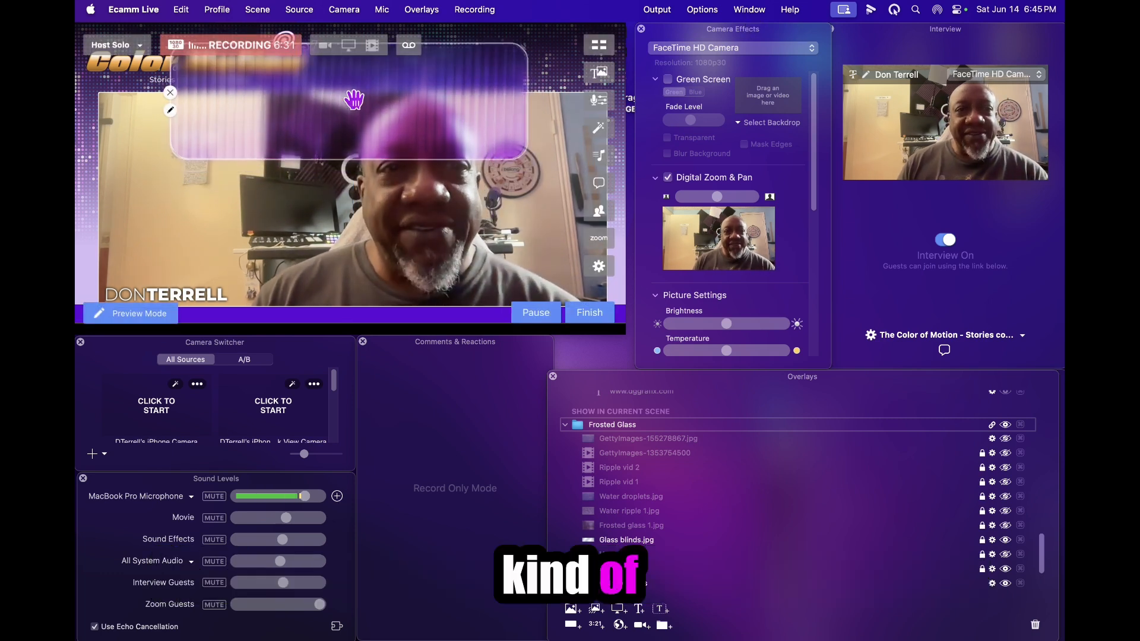
# - Hide the main window controls, and show the Frosted glass 1.jpg overlay in place of Glass blinds.jpg
pyautogui.click(749, 9)
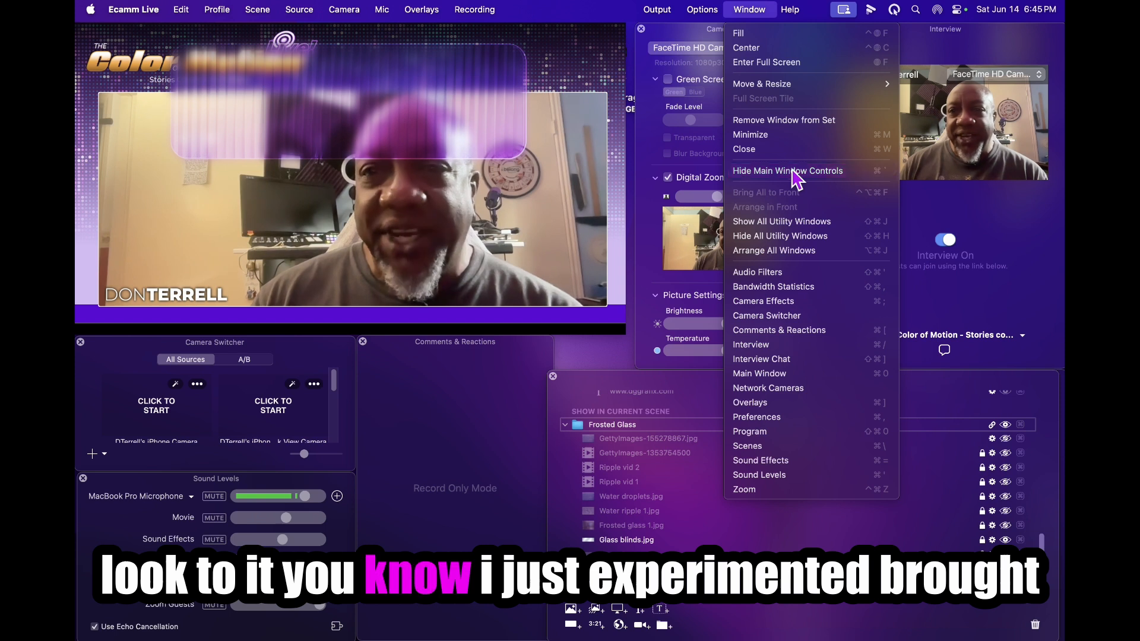
pyautogui.click(790, 171)
pyautogui.click(1006, 540)
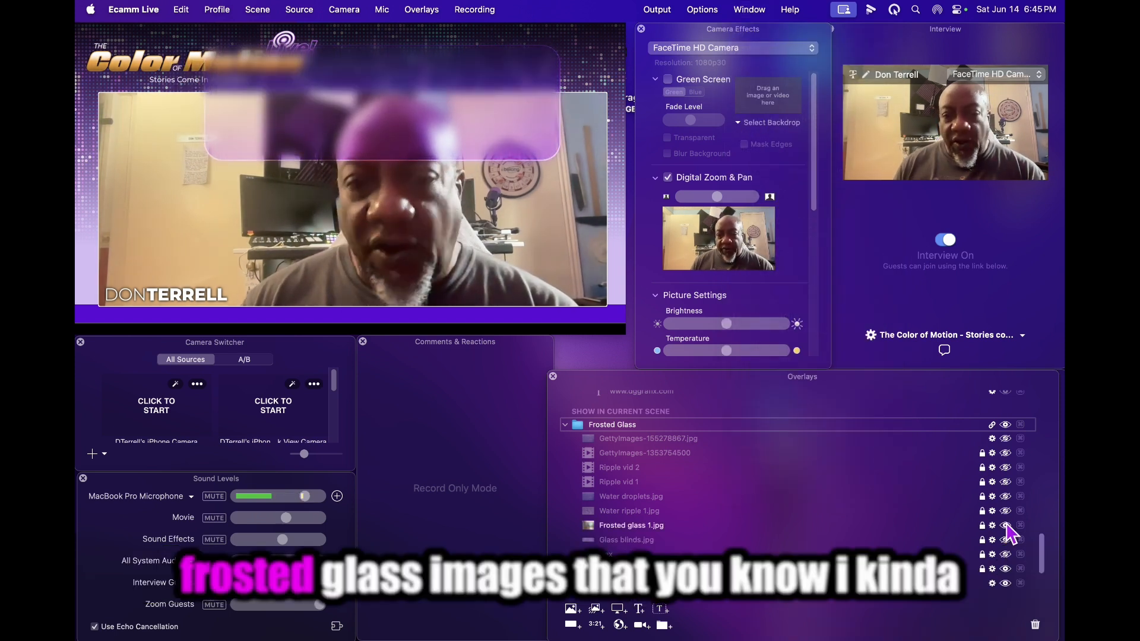
# - Move the frosted glass panel up over the title logo and check the blend settings of Frosted glass 1.jpg
pyautogui.click(1006, 526)
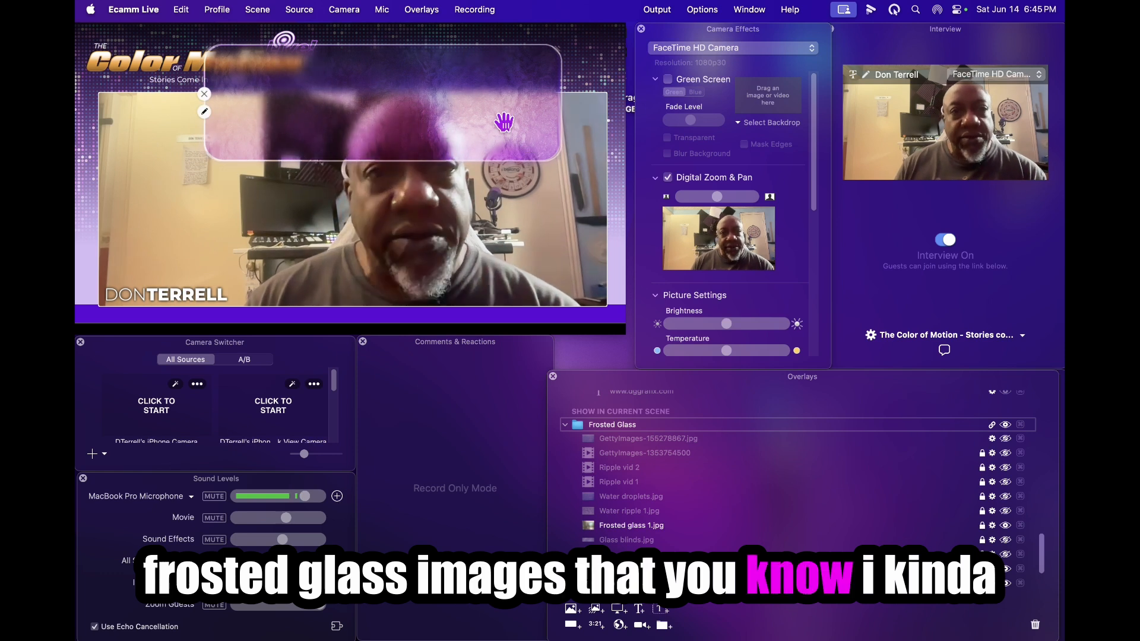
pyautogui.moveTo(489, 111)
pyautogui.mouseDown()
pyautogui.moveTo(450, 152)
pyautogui.moveTo(453, 83)
pyautogui.moveTo(475, 112)
pyautogui.mouseUp()
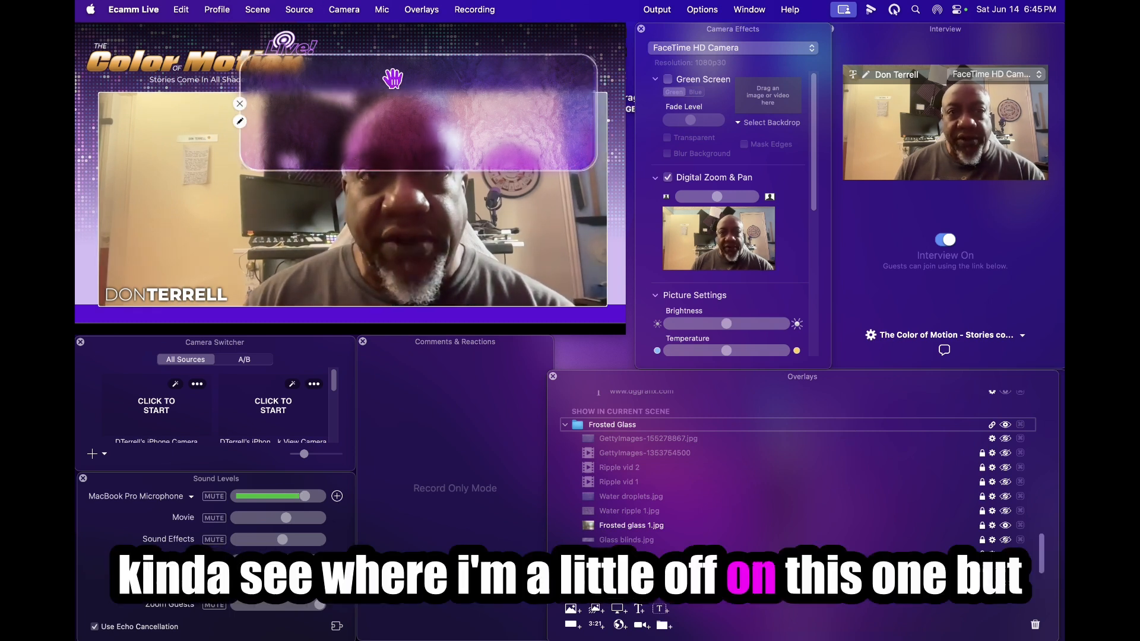
pyautogui.moveTo(370, 109); pyautogui.dragTo(326, 98)
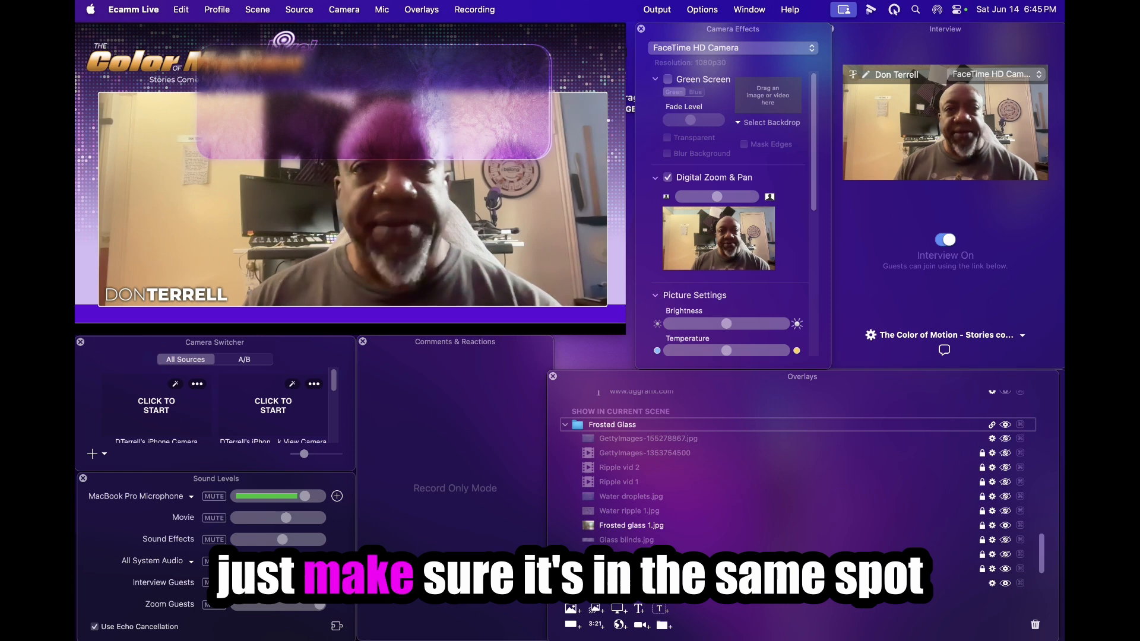
pyautogui.click(993, 525)
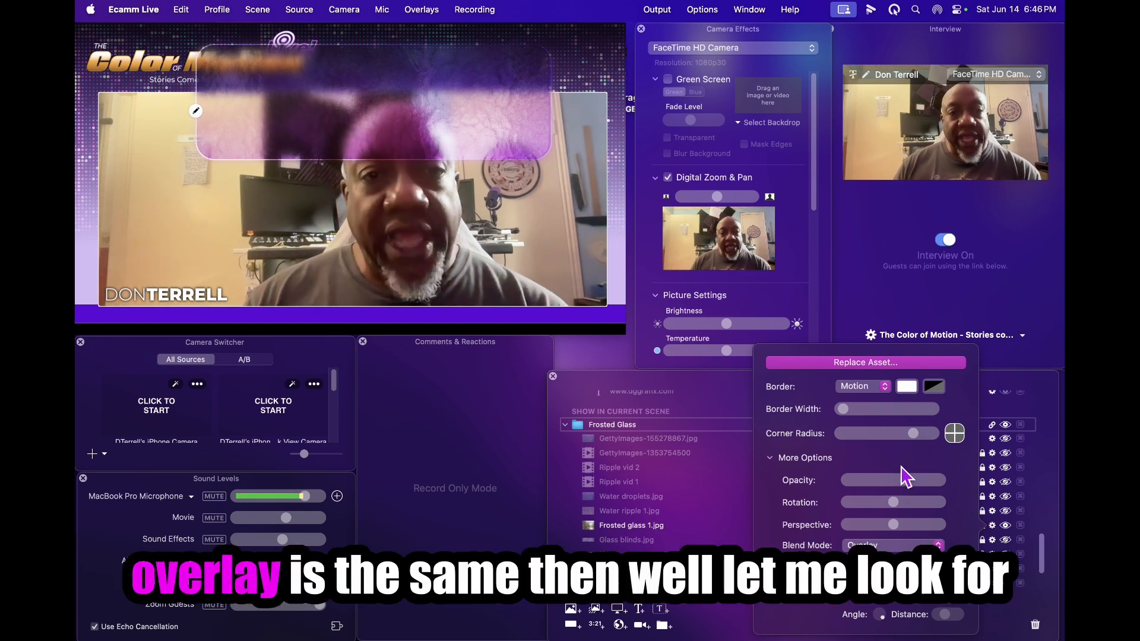
pyautogui.click(1042, 409)
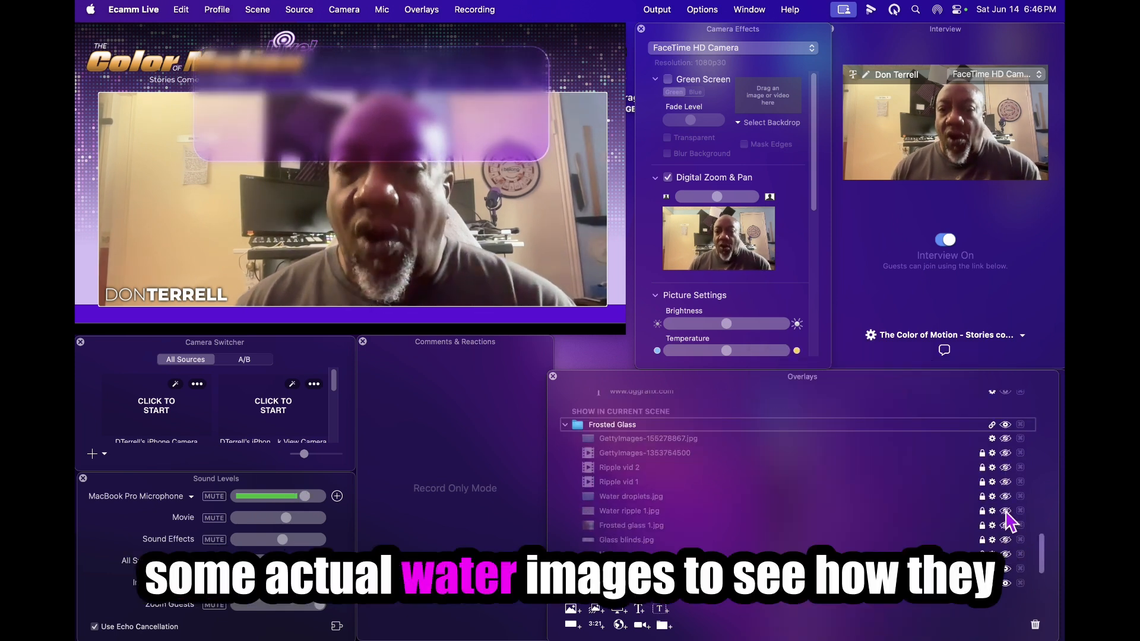
# - Show the Water ripple 1.jpg overlay in place of Frosted glass 1.jpg, and move the panel around between the face and the title logo
pyautogui.click(1006, 511)
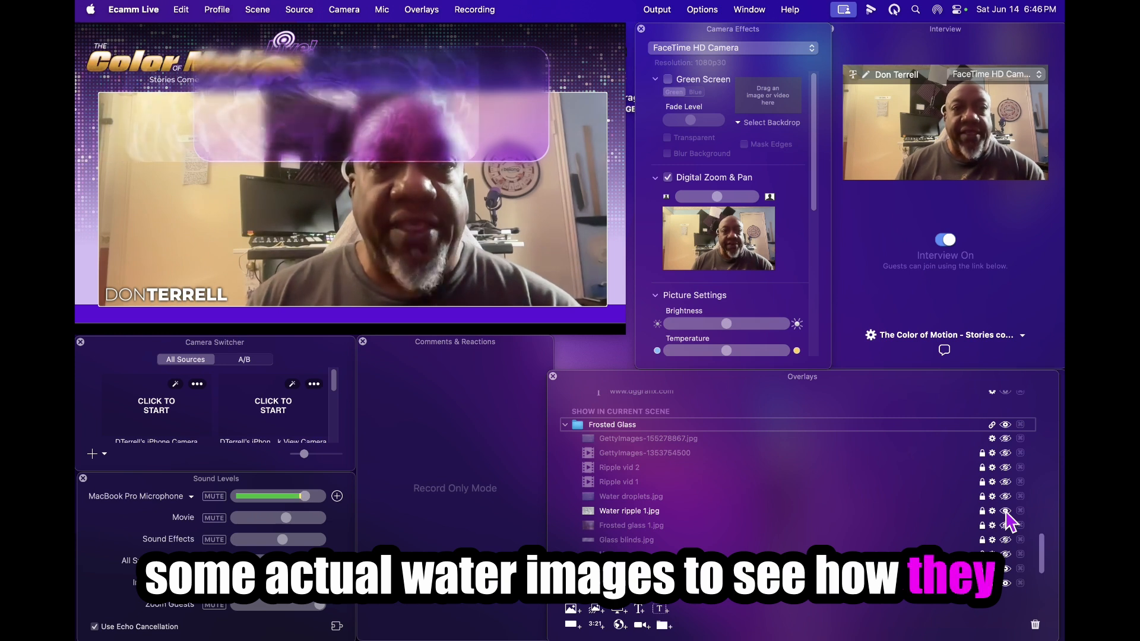
pyautogui.moveTo(420, 140)
pyautogui.mouseDown()
pyautogui.moveTo(410, 112)
pyautogui.moveTo(450, 229)
pyautogui.moveTo(426, 165)
pyautogui.moveTo(395, 168)
pyautogui.mouseUp()
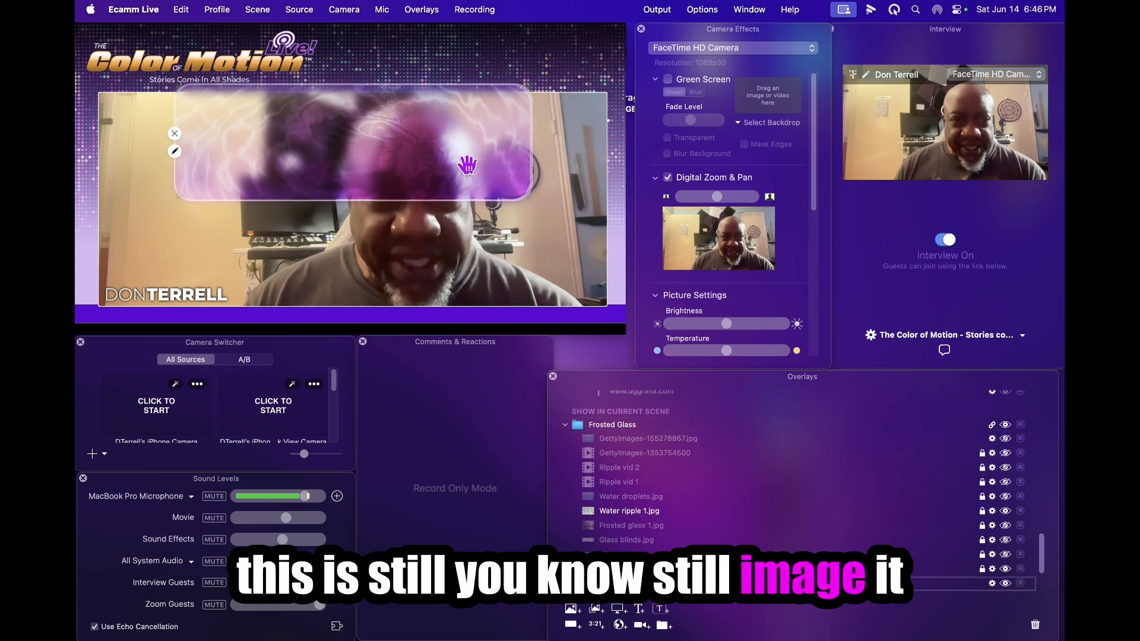
pyautogui.moveTo(467, 166); pyautogui.dragTo(507, 147)
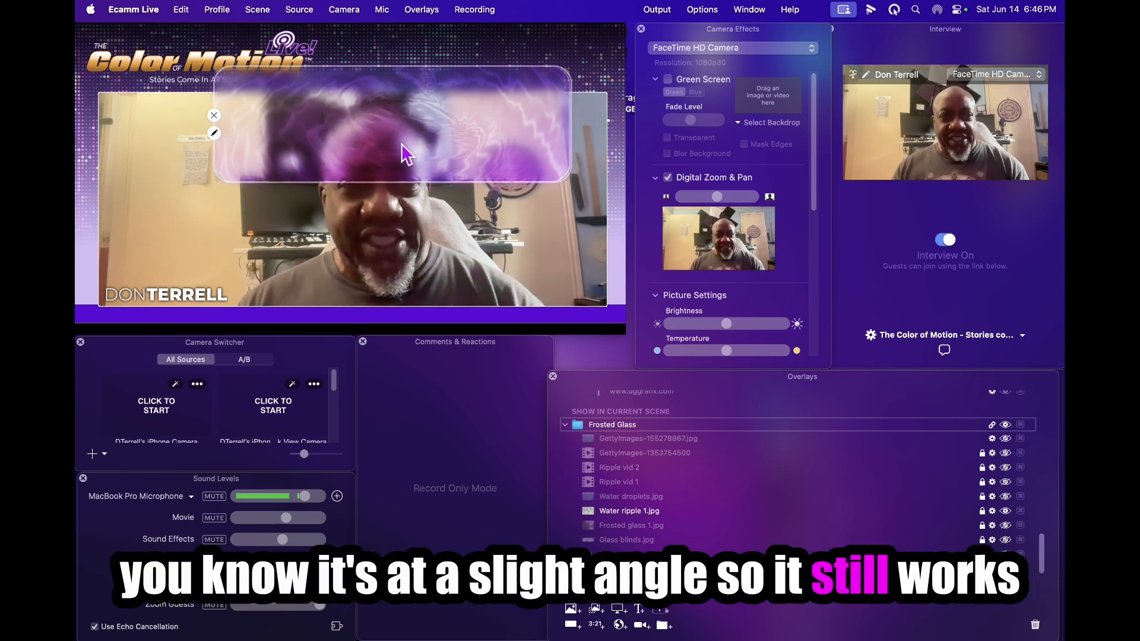
pyautogui.moveTo(426, 146)
pyautogui.mouseDown()
pyautogui.moveTo(436, 135)
pyautogui.moveTo(410, 131)
pyautogui.moveTo(407, 159)
pyautogui.moveTo(356, 172)
pyautogui.moveTo(371, 119)
pyautogui.moveTo(458, 170)
pyautogui.moveTo(344, 145)
pyautogui.moveTo(400, 114)
pyautogui.moveTo(407, 129)
pyautogui.moveTo(382, 127)
pyautogui.moveTo(446, 113)
pyautogui.moveTo(433, 107)
pyautogui.moveTo(402, 140)
pyautogui.moveTo(400, 124)
pyautogui.moveTo(415, 117)
pyautogui.moveTo(387, 113)
pyautogui.moveTo(426, 131)
pyautogui.mouseUp()
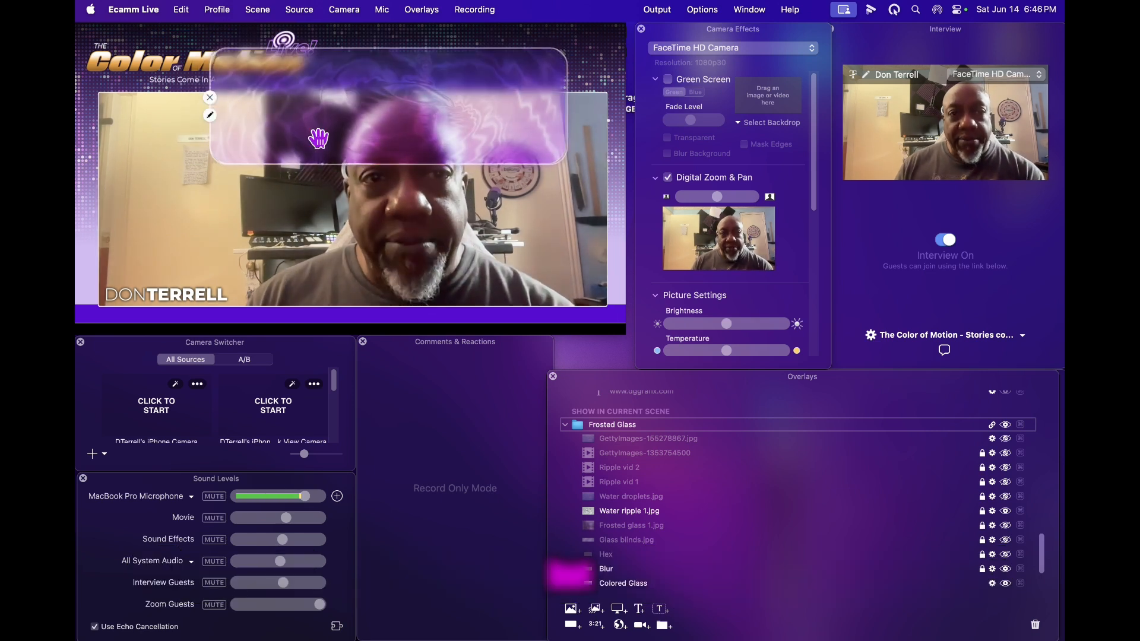
# - Show the Water droplets.jpg overlay in place of Water ripple 1.jpg, and move the panel up over the title logo
pyautogui.click(1006, 498)
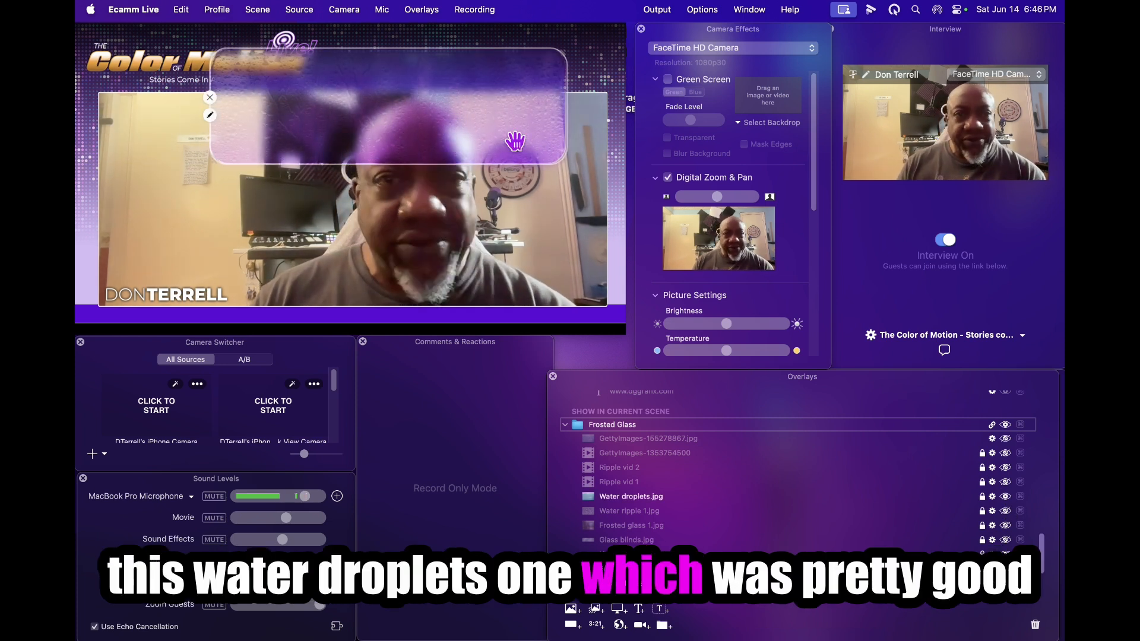
pyautogui.moveTo(511, 143); pyautogui.dragTo(419, 131)
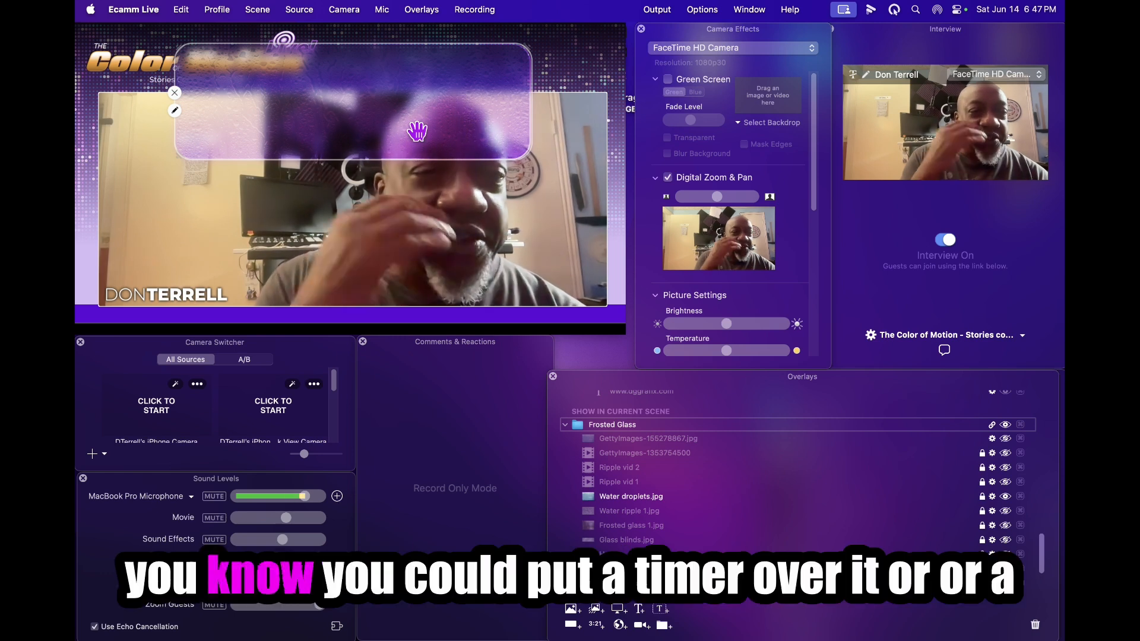
pyautogui.moveTo(414, 129); pyautogui.dragTo(433, 94)
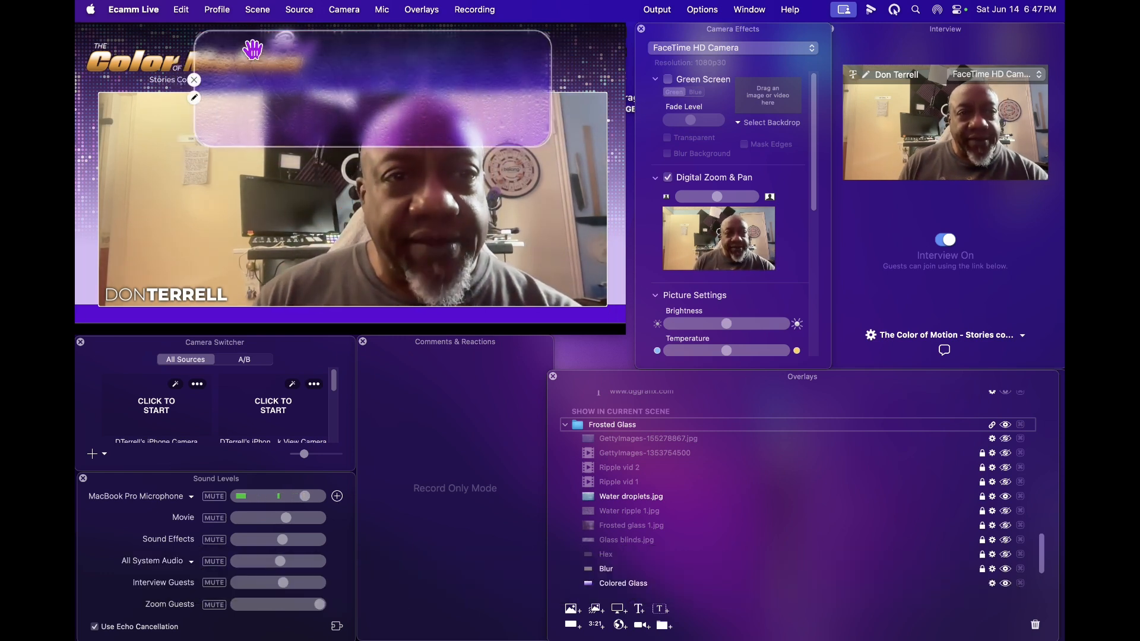
pyautogui.moveTo(498, 111)
pyautogui.mouseDown()
pyautogui.moveTo(501, 149)
pyautogui.moveTo(502, 107)
pyautogui.mouseUp()
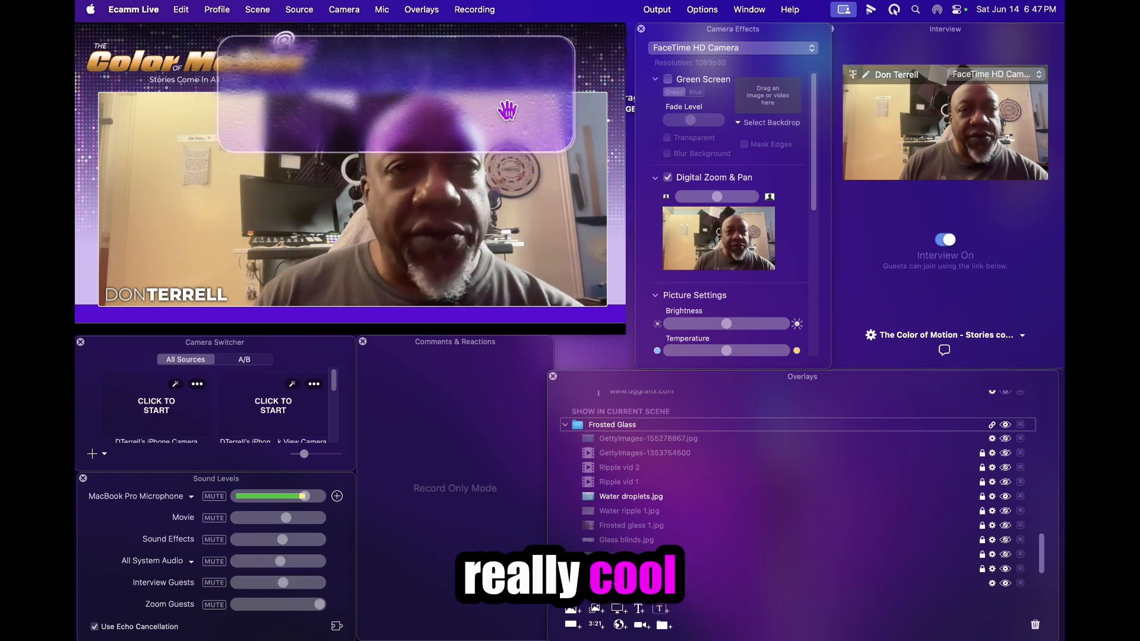
# - Show the Ripple vid 1 video overlay in place of Water droplets.jpg, and move the panel down and left across the title logo
pyautogui.click(1005, 497)
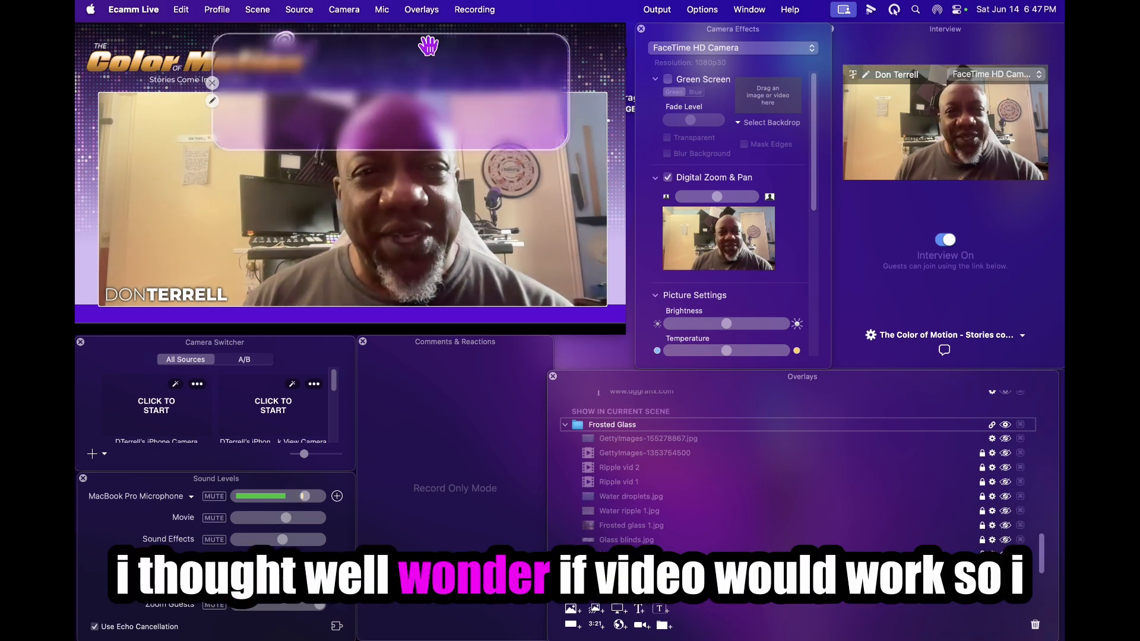
pyautogui.click(1006, 482)
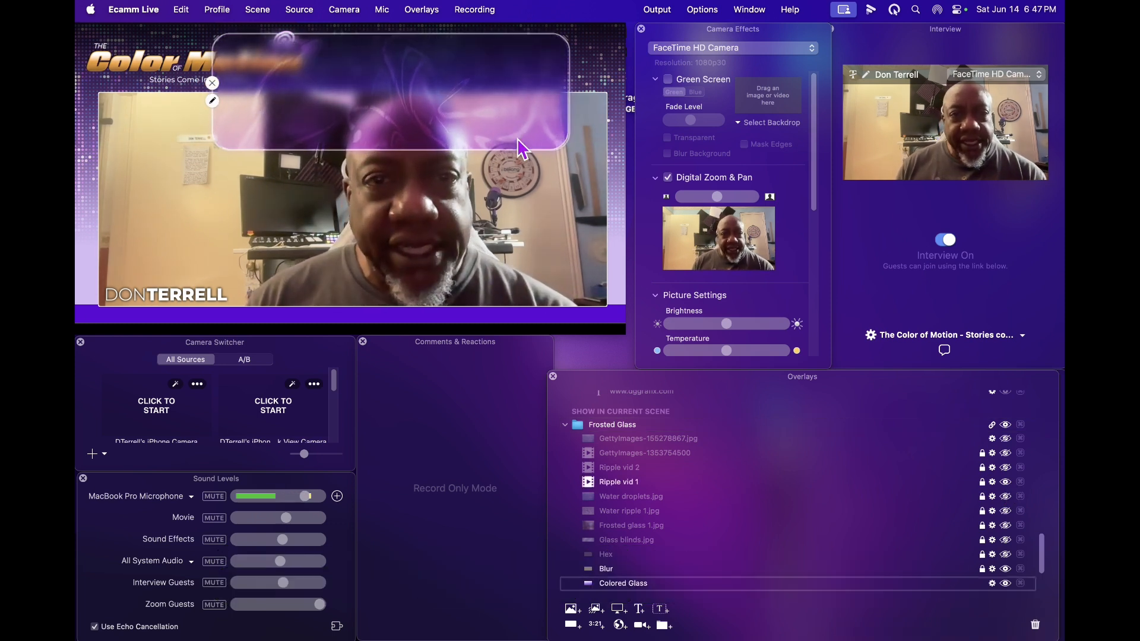
pyautogui.moveTo(519, 140); pyautogui.dragTo(477, 150)
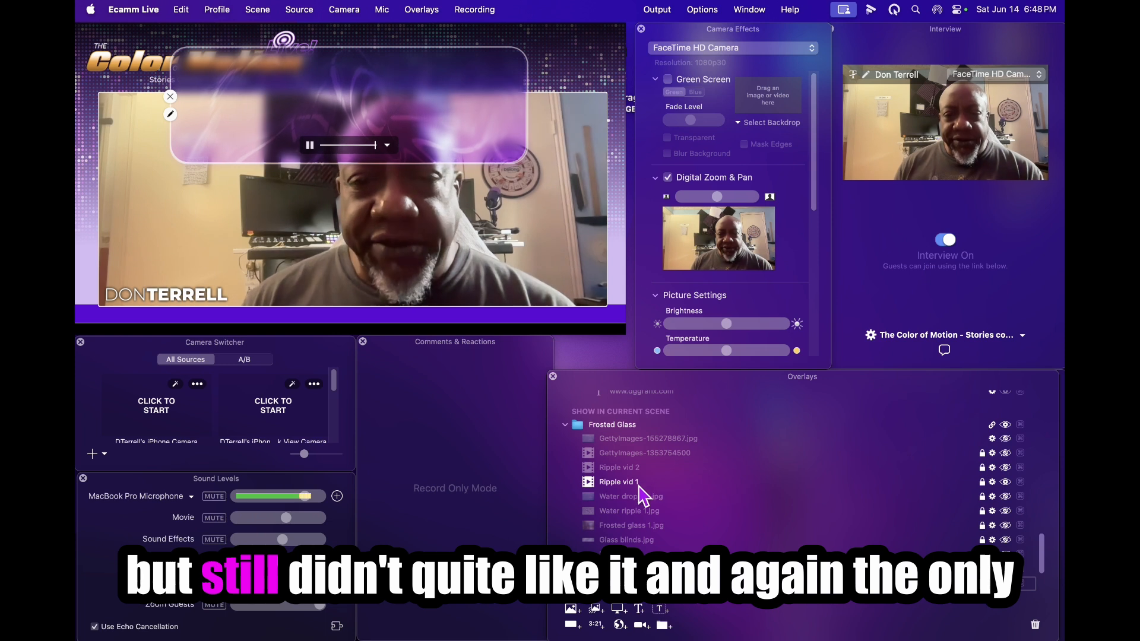
# - Try the Soft Light and Multiply blend modes on Ripple vid 1, and set it back to Overlay
pyautogui.click(992, 481)
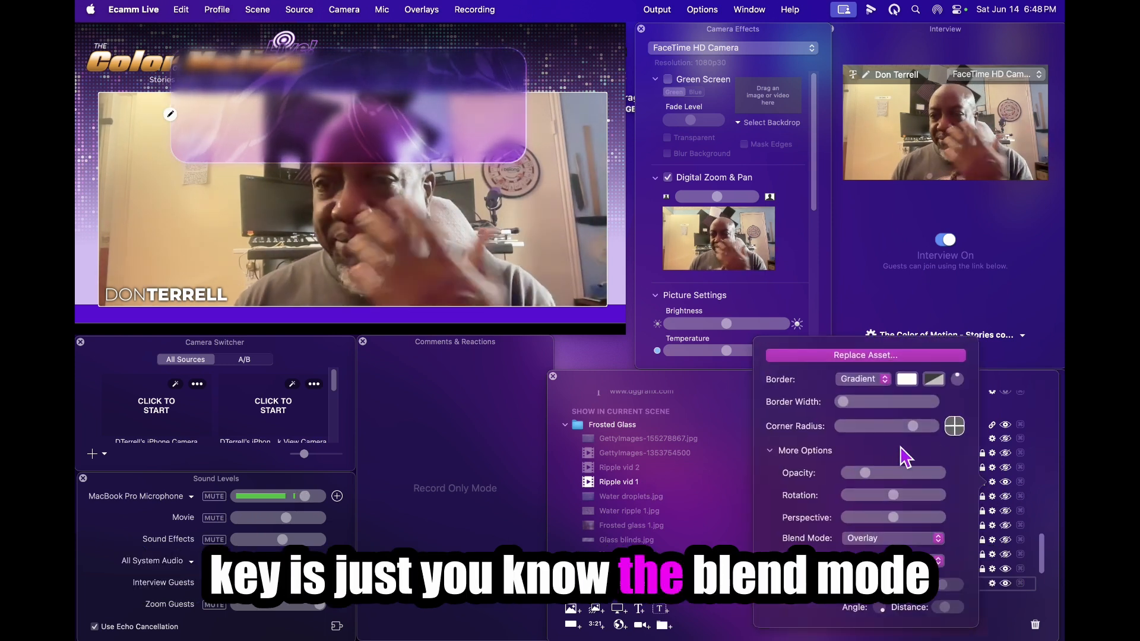
pyautogui.click(894, 542)
pyautogui.click(879, 552)
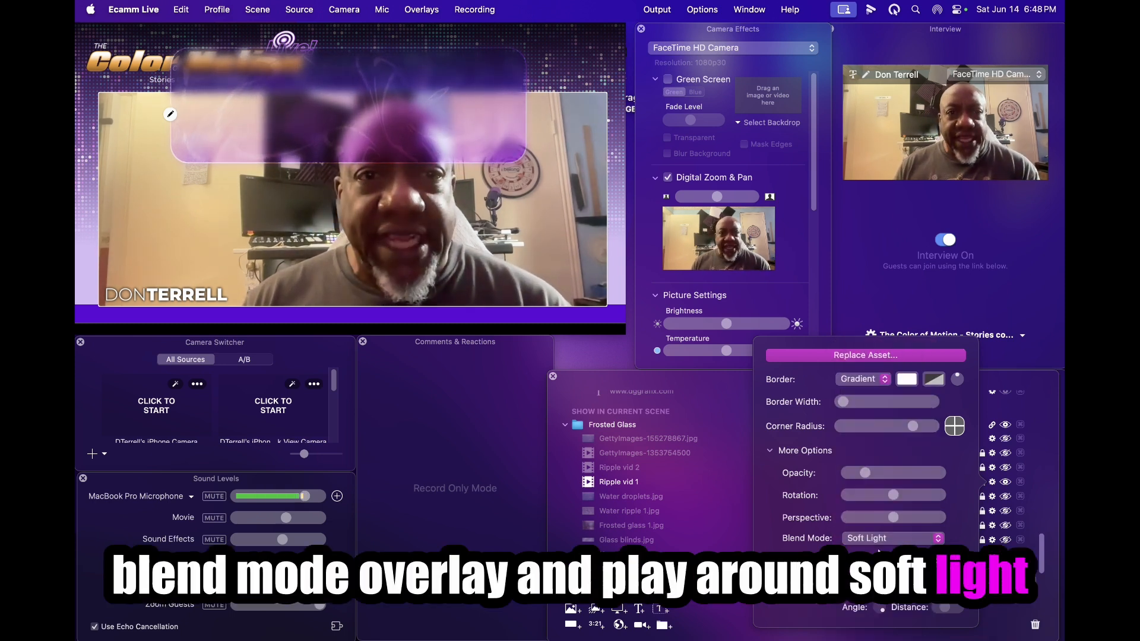
pyautogui.click(884, 538)
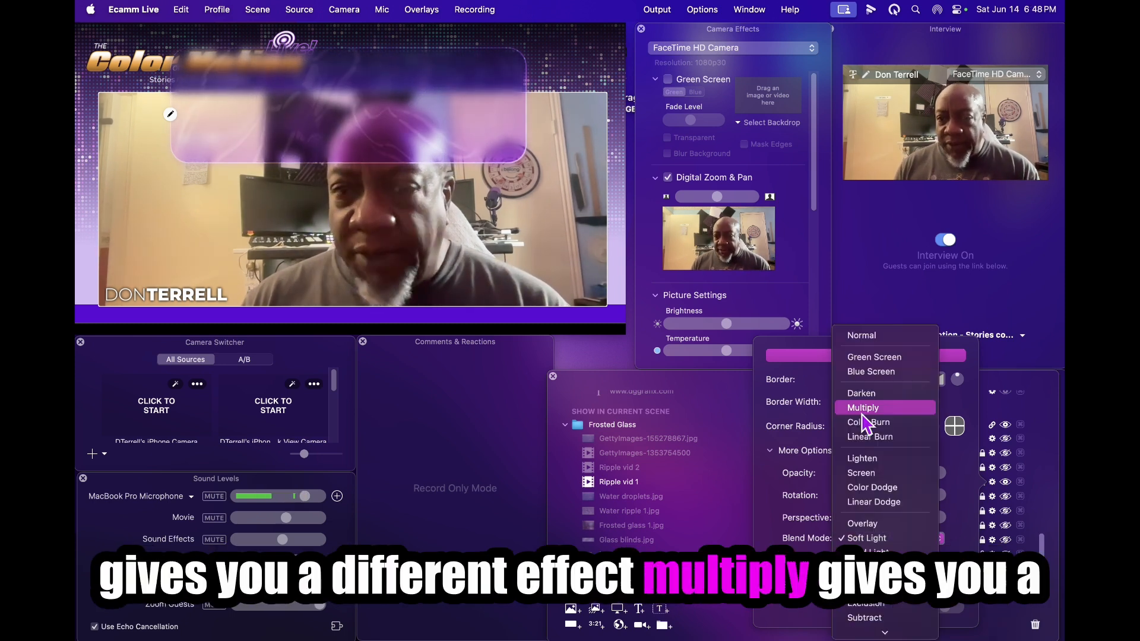
pyautogui.click(864, 417)
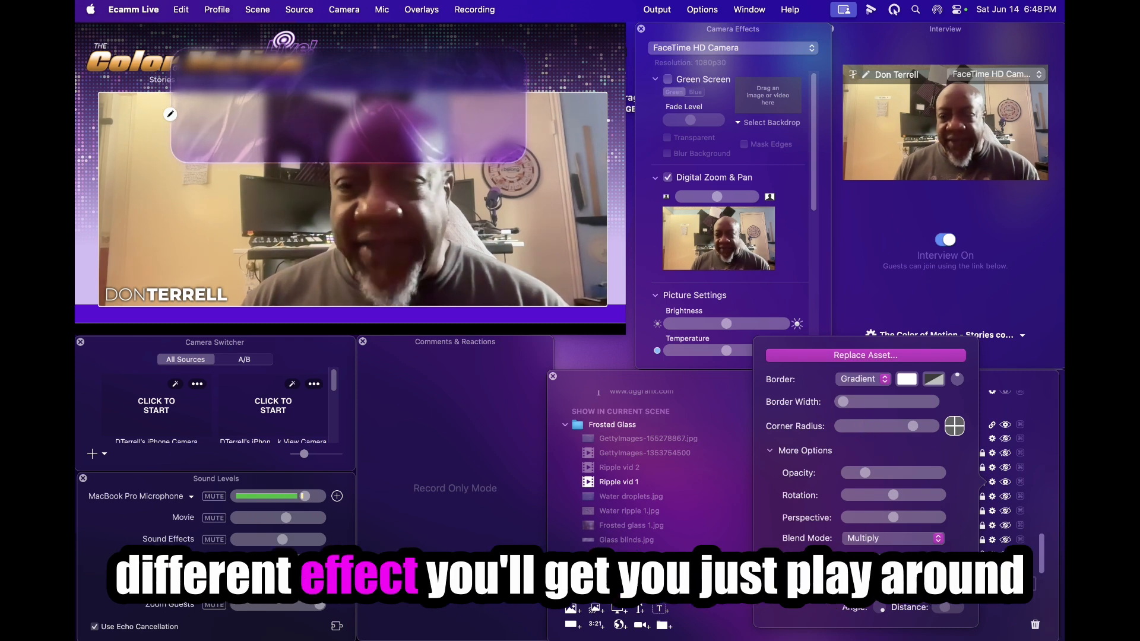
pyautogui.click(893, 539)
pyautogui.scroll(-5, 894, 523)
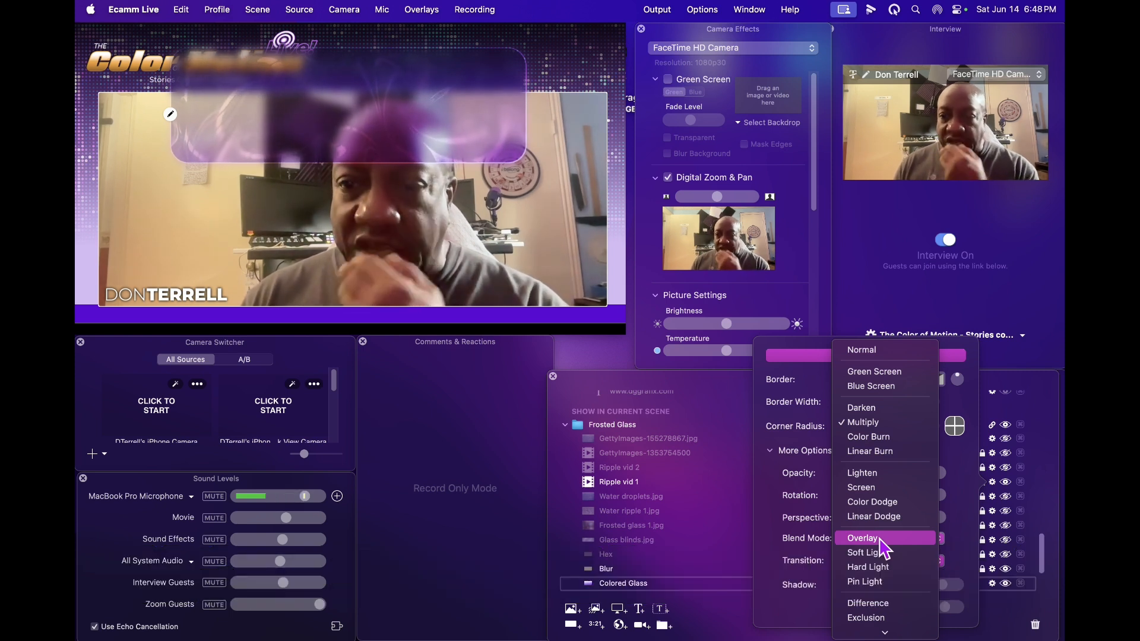
pyautogui.click(880, 539)
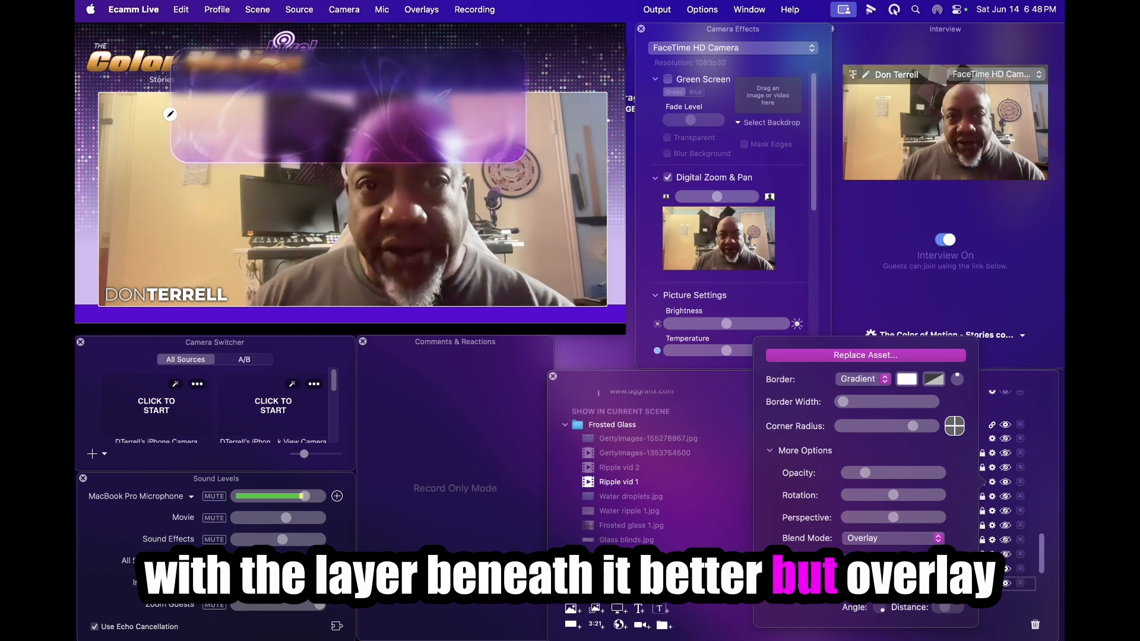
pyautogui.click(992, 481)
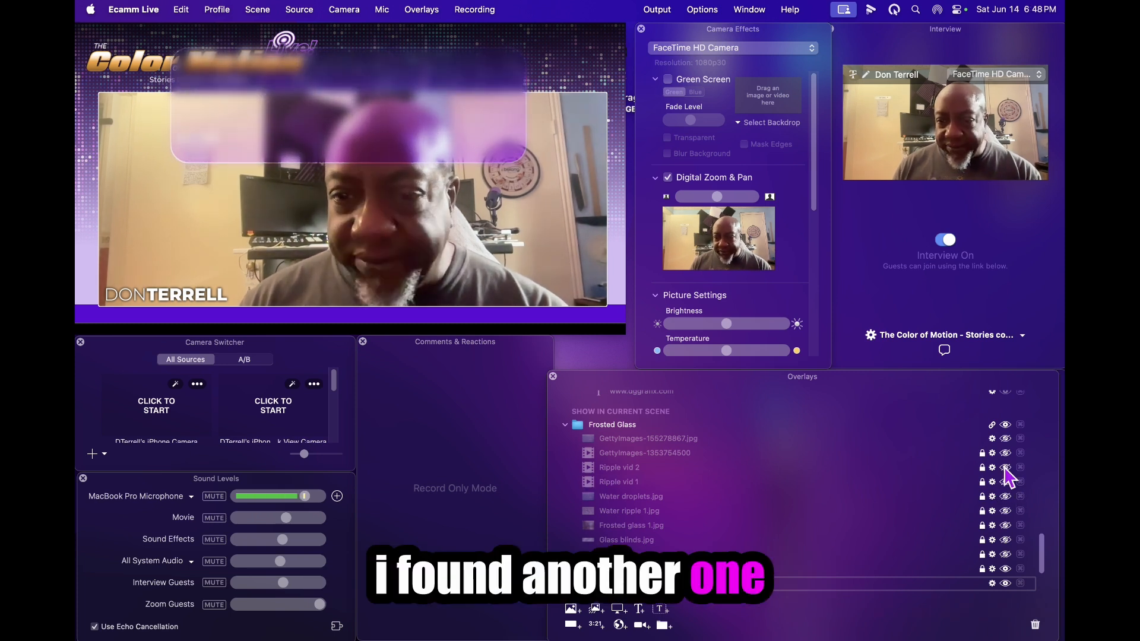
# - Show the Ripple vid 2 overlay in place of Ripple vid 1, and move the panel down over the face and back up over the title logo
pyautogui.click(1006, 467)
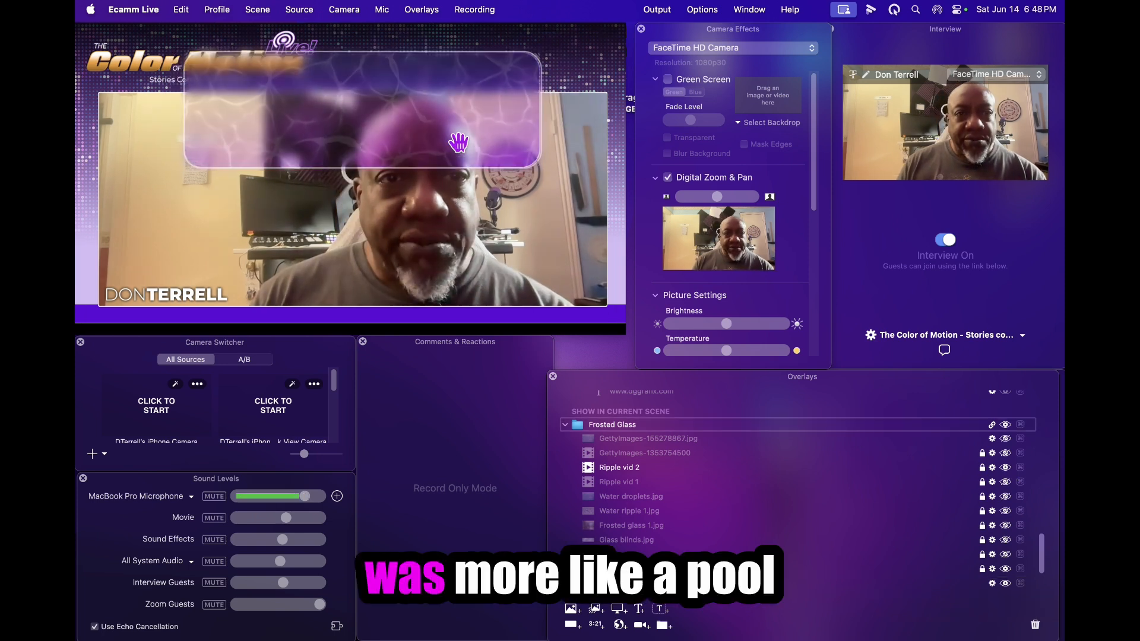
pyautogui.moveTo(458, 142); pyautogui.dragTo(467, 141)
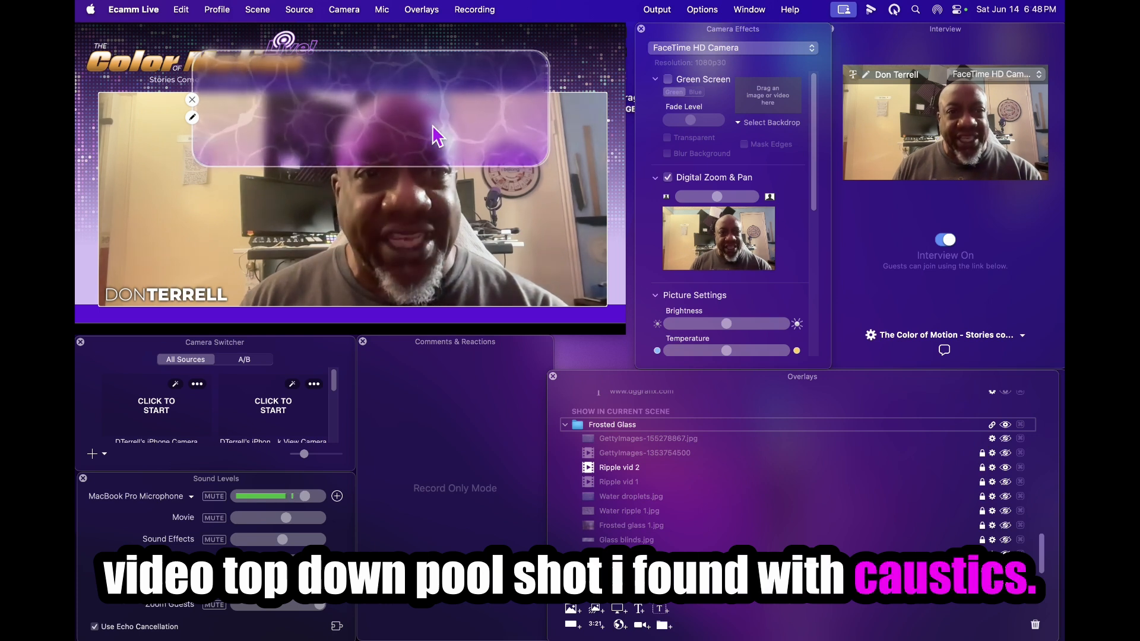
pyautogui.moveTo(433, 126)
pyautogui.mouseDown()
pyautogui.moveTo(450, 105)
pyautogui.moveTo(439, 112)
pyautogui.moveTo(449, 138)
pyautogui.mouseUp()
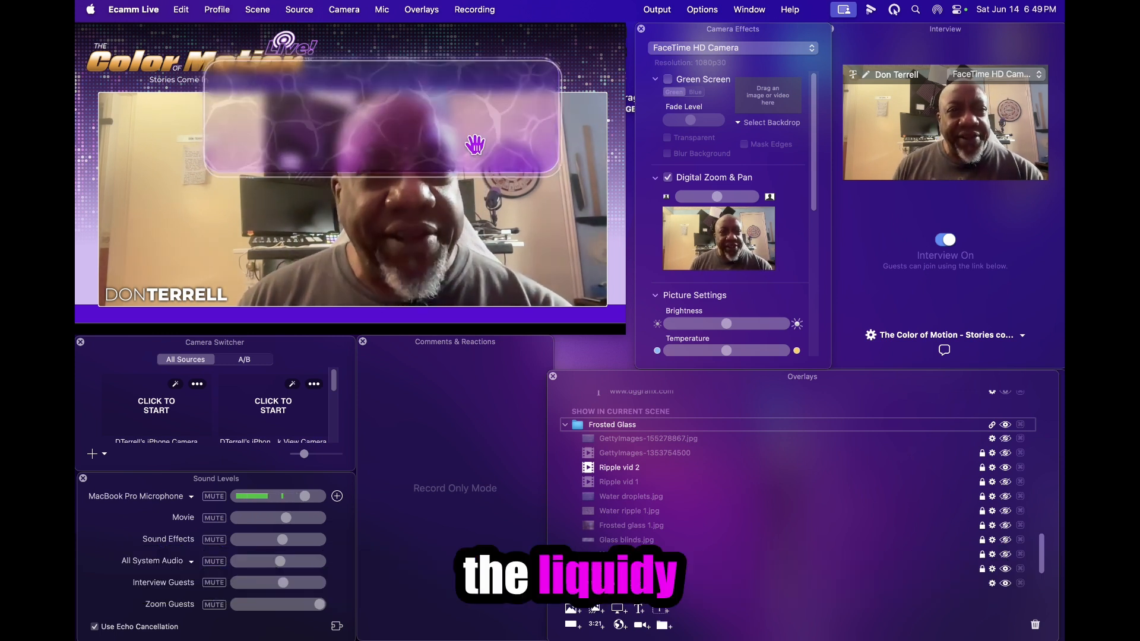
pyautogui.moveTo(475, 145); pyautogui.dragTo(475, 155)
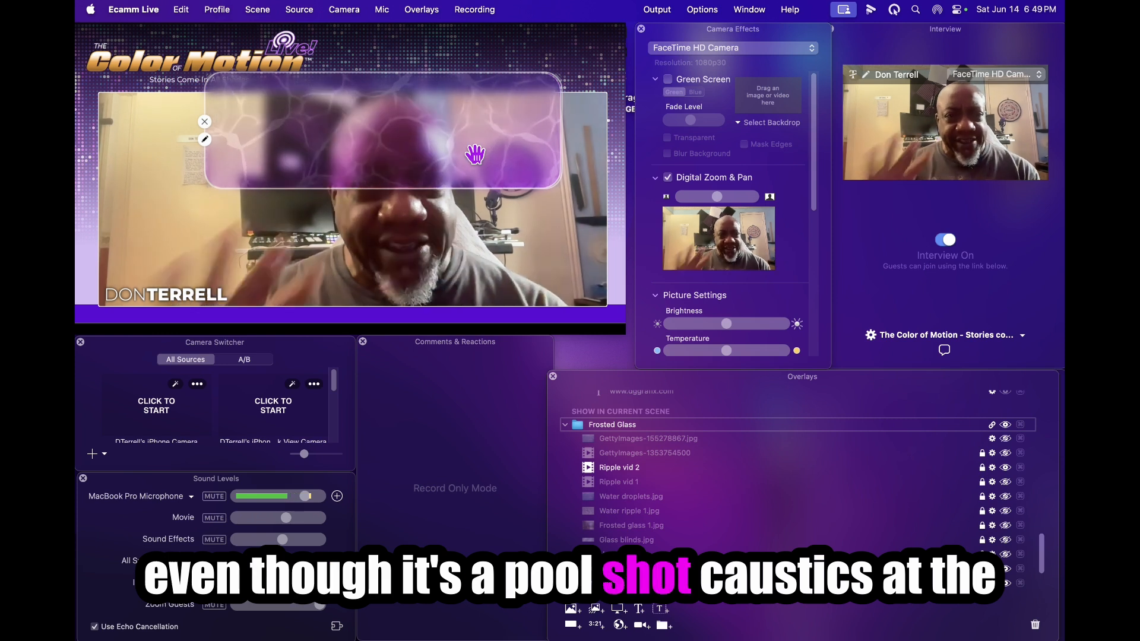
pyautogui.moveTo(475, 155)
pyautogui.mouseDown()
pyautogui.moveTo(480, 141)
pyautogui.moveTo(477, 167)
pyautogui.moveTo(461, 110)
pyautogui.mouseUp()
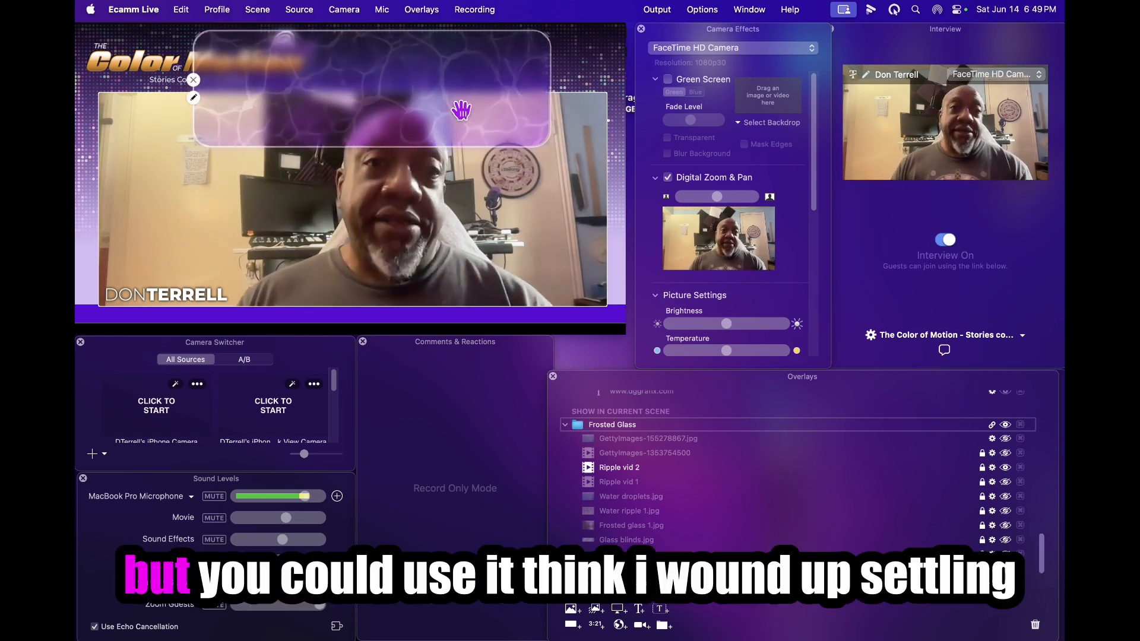
pyautogui.click(1005, 468)
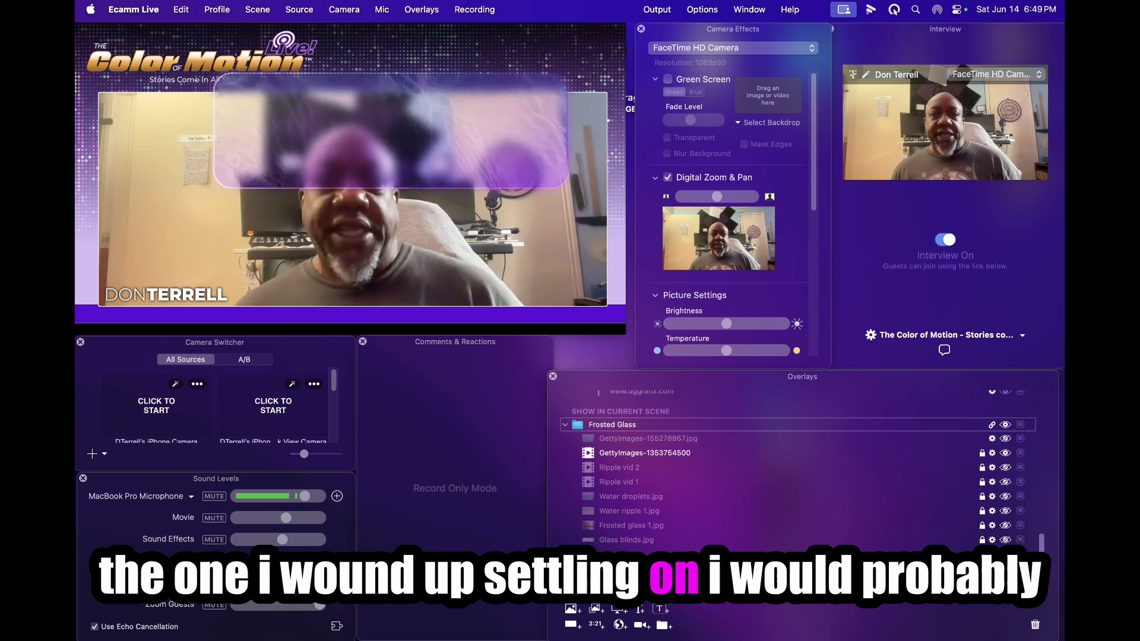
pyautogui.moveTo(435, 121)
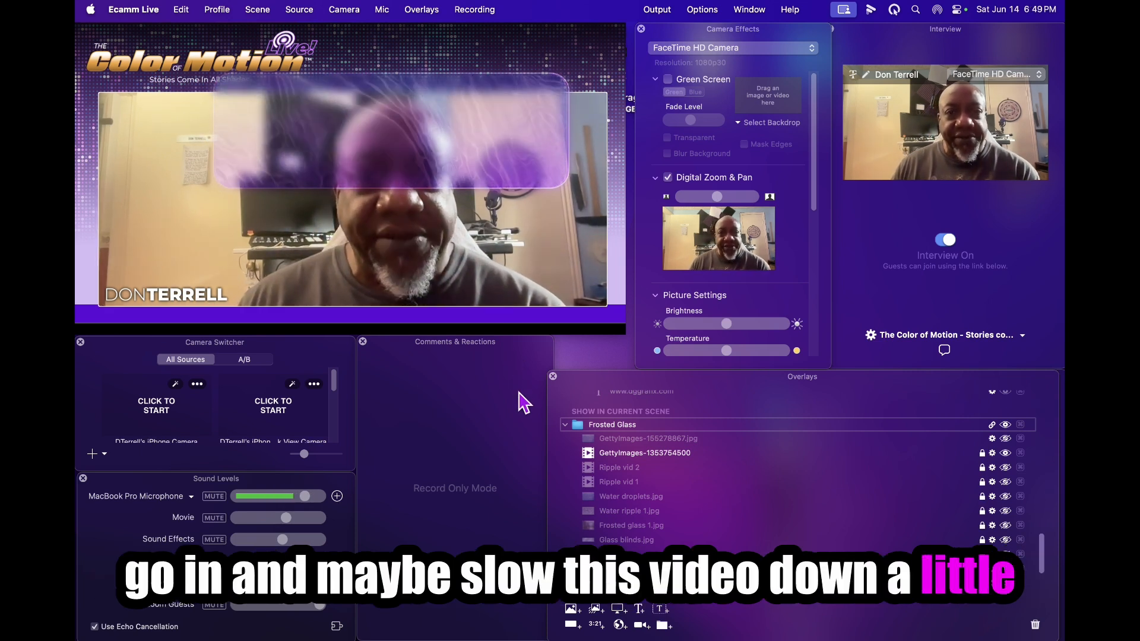
pyautogui.moveTo(495, 234)
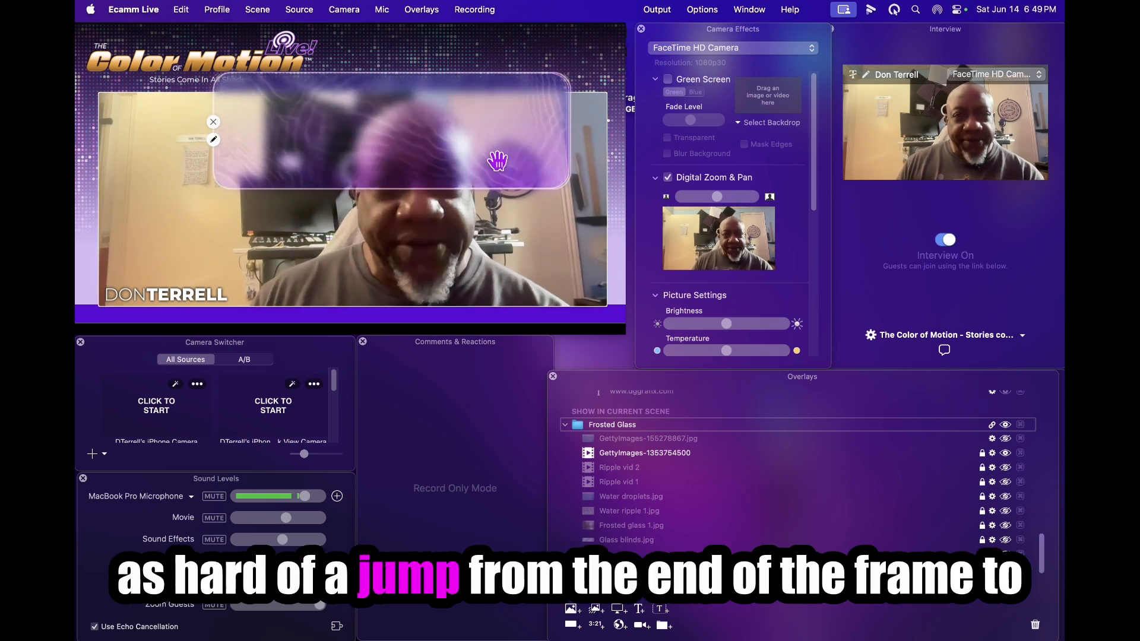
pyautogui.moveTo(500, 160); pyautogui.dragTo(513, 137)
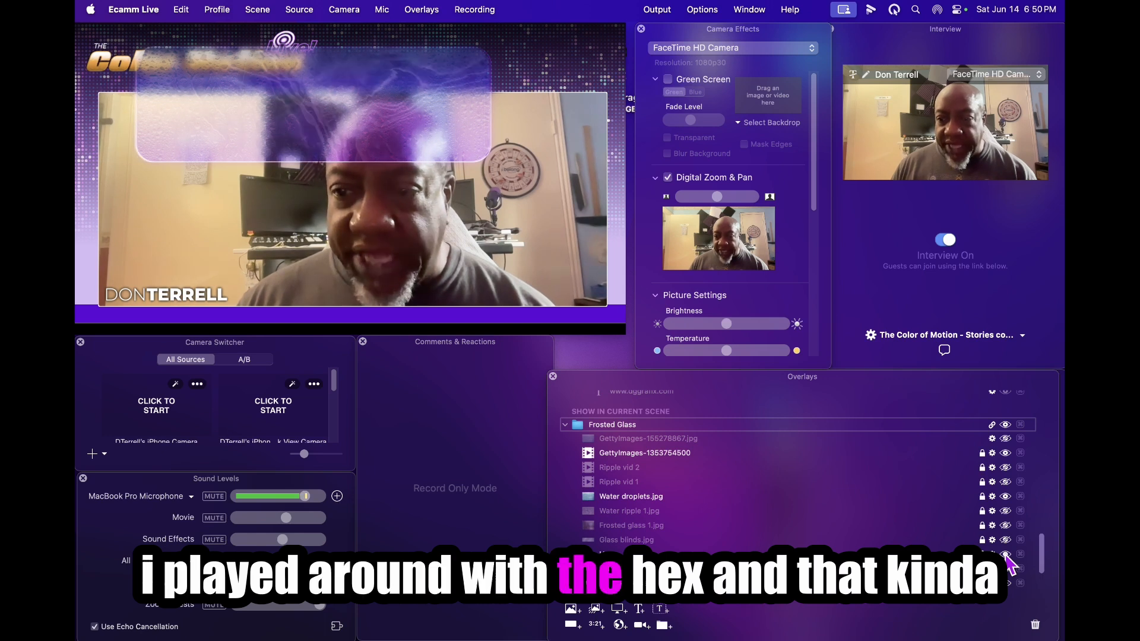
# - Check the fill and blend mode of the Hex overlay, and move the layered glass panel around over the title logo and face
pyautogui.click(993, 555)
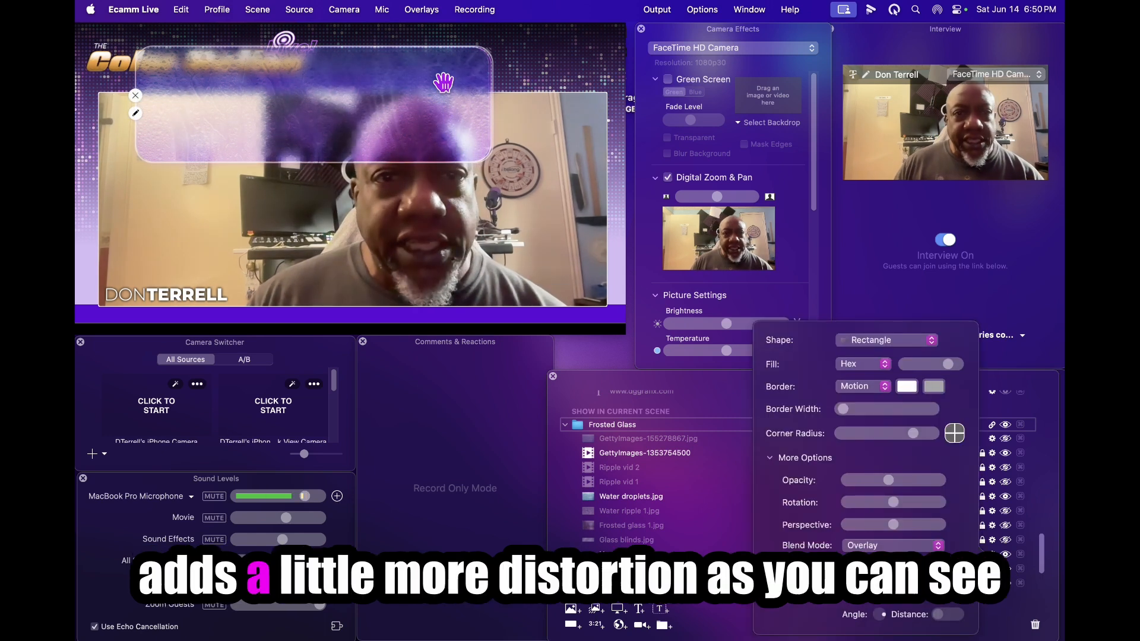
pyautogui.moveTo(444, 82); pyautogui.dragTo(505, 95)
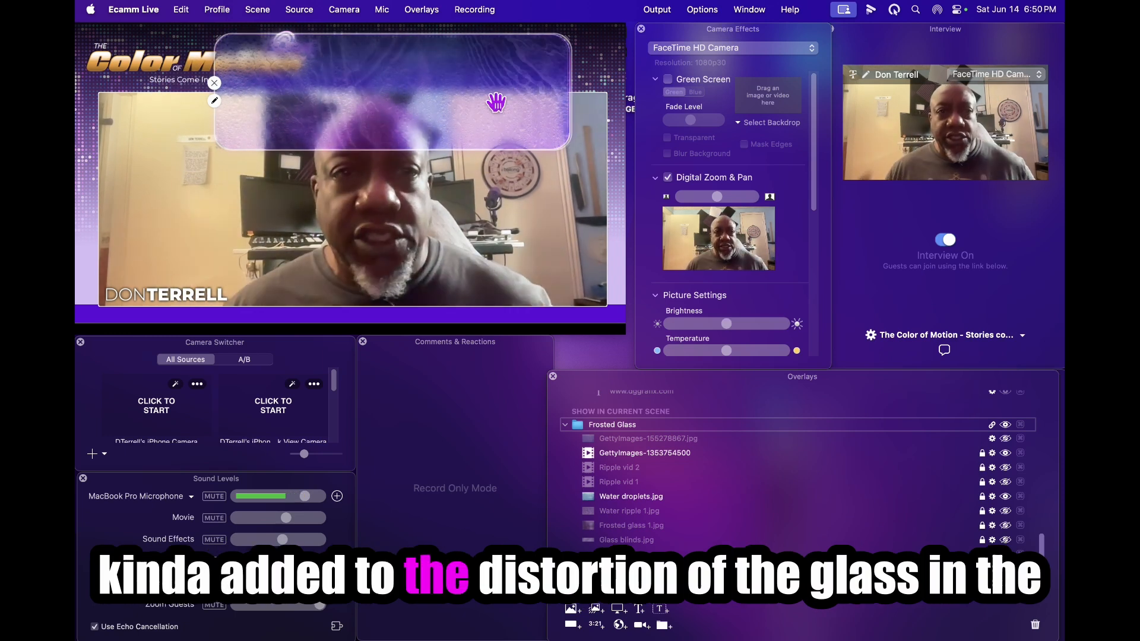
pyautogui.moveTo(497, 103); pyautogui.dragTo(467, 125)
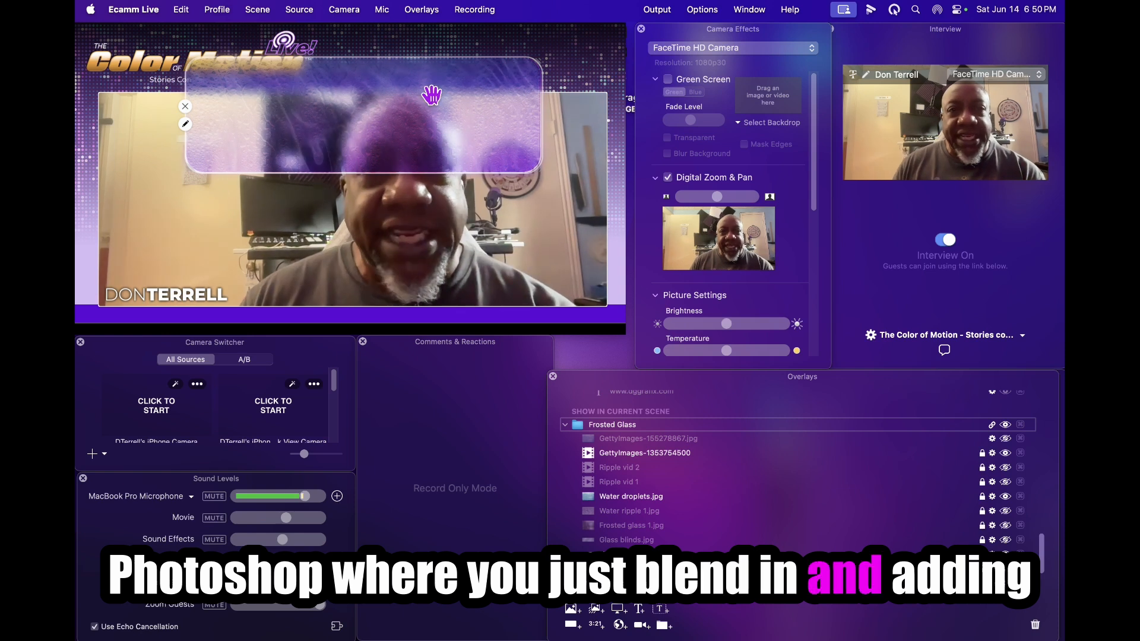
pyautogui.moveTo(432, 96); pyautogui.dragTo(449, 101)
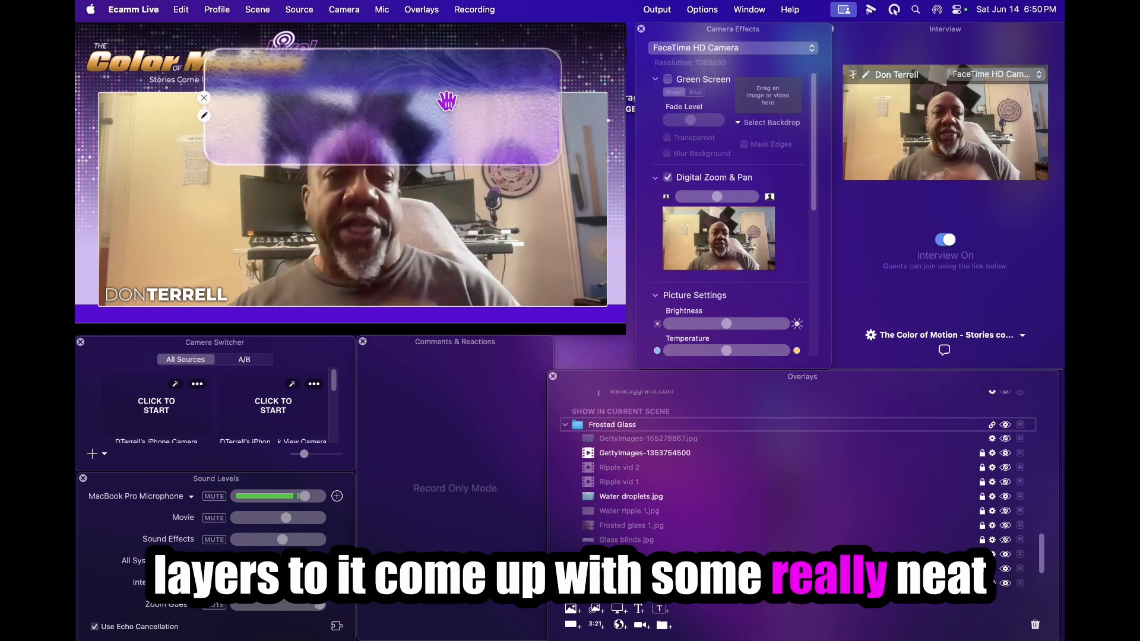